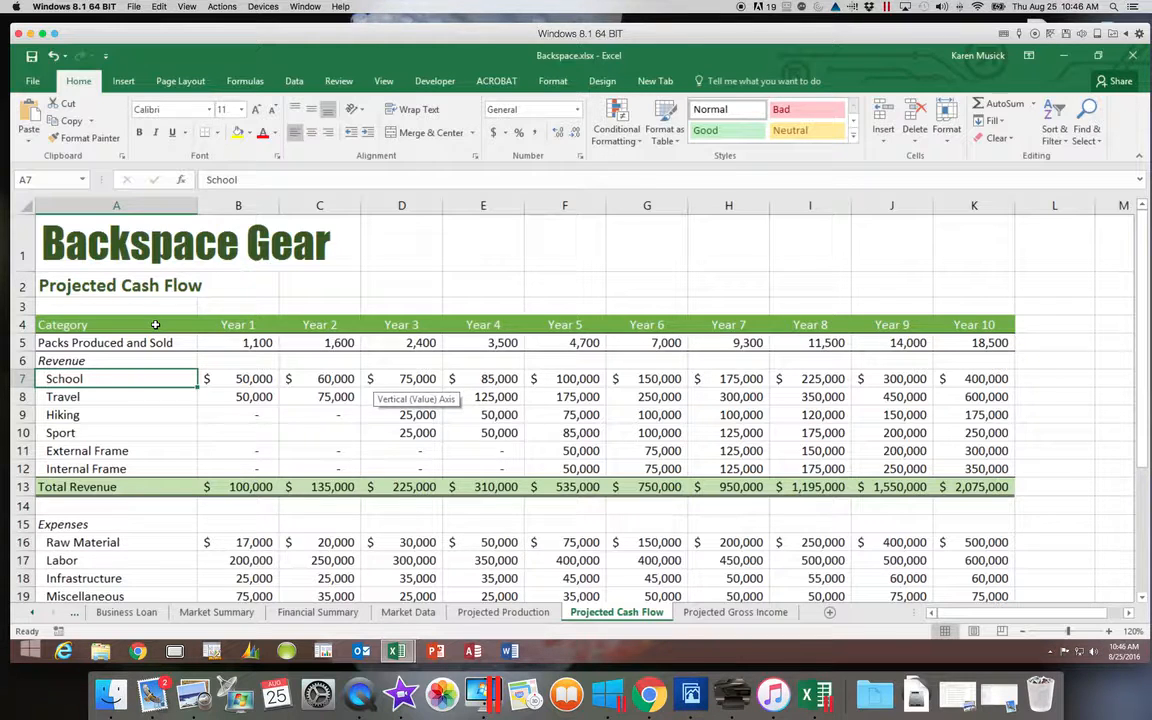
Select the Category and Packs Produced and Sold rows, A4:K5, together with the Net Income row, A26:K26, on the Projected Cash Flow sheet
left_click(155, 325)
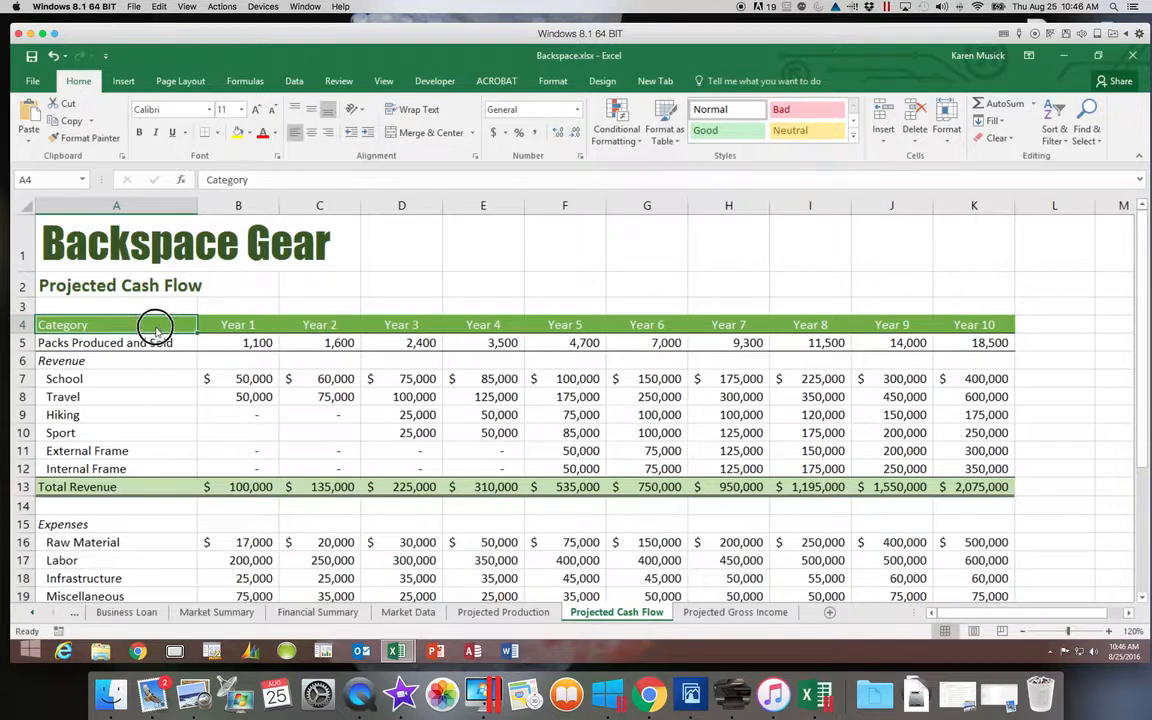
left_click_drag(155, 330, 968, 345)
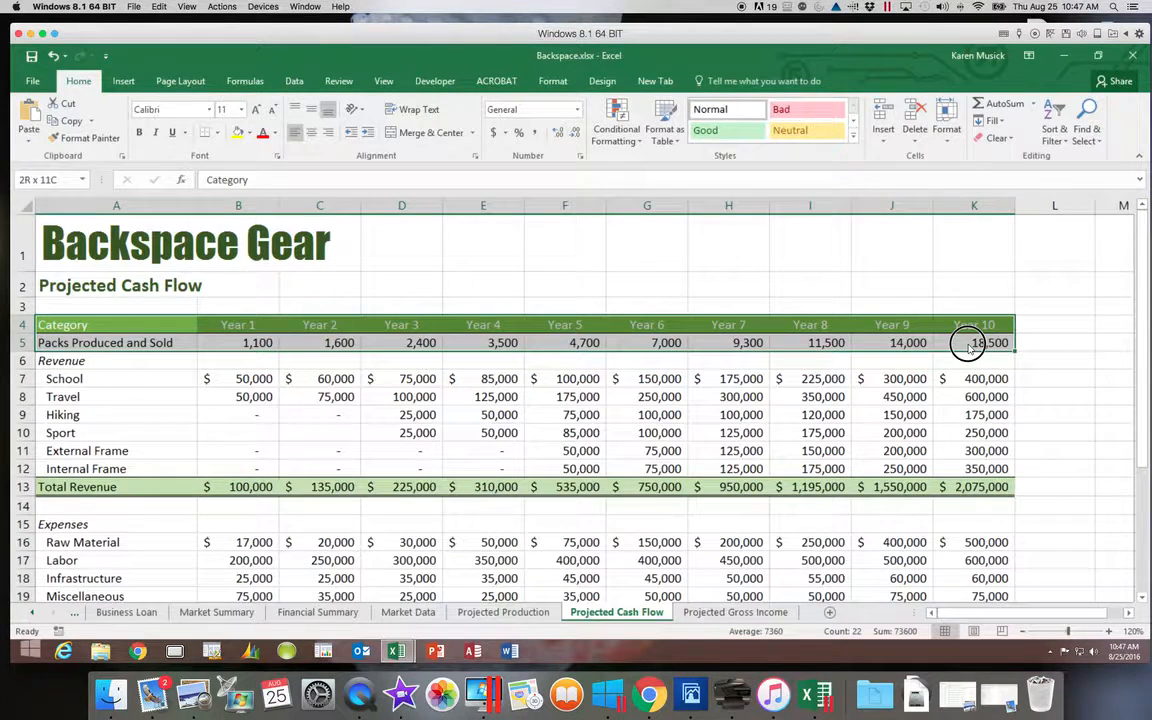
left_click_drag(968, 345, 967, 343)
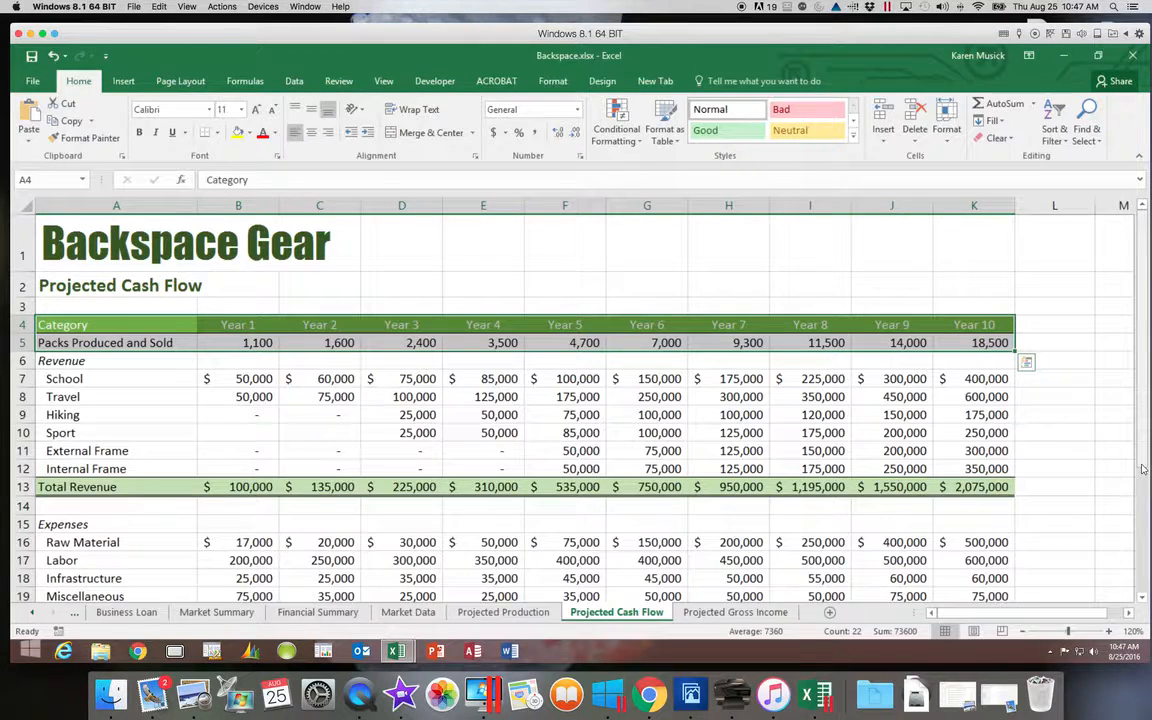
left_click_drag(1140, 466, 1145, 568)
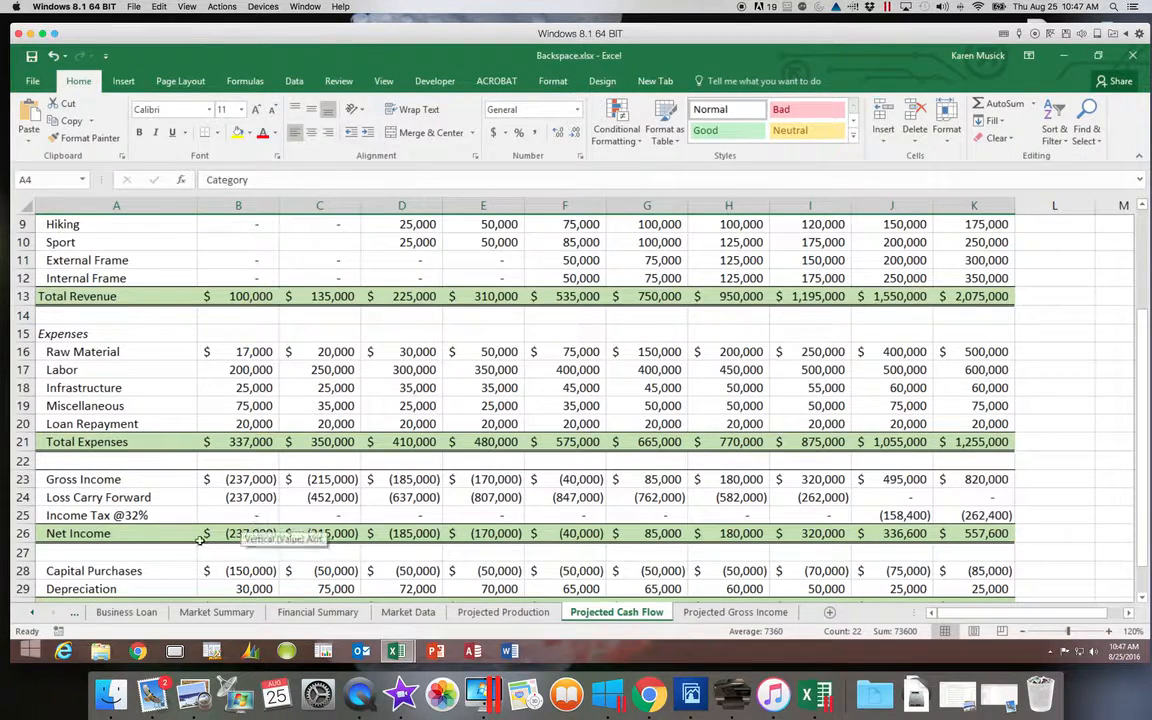
left_click_drag(167, 536, 962, 539)
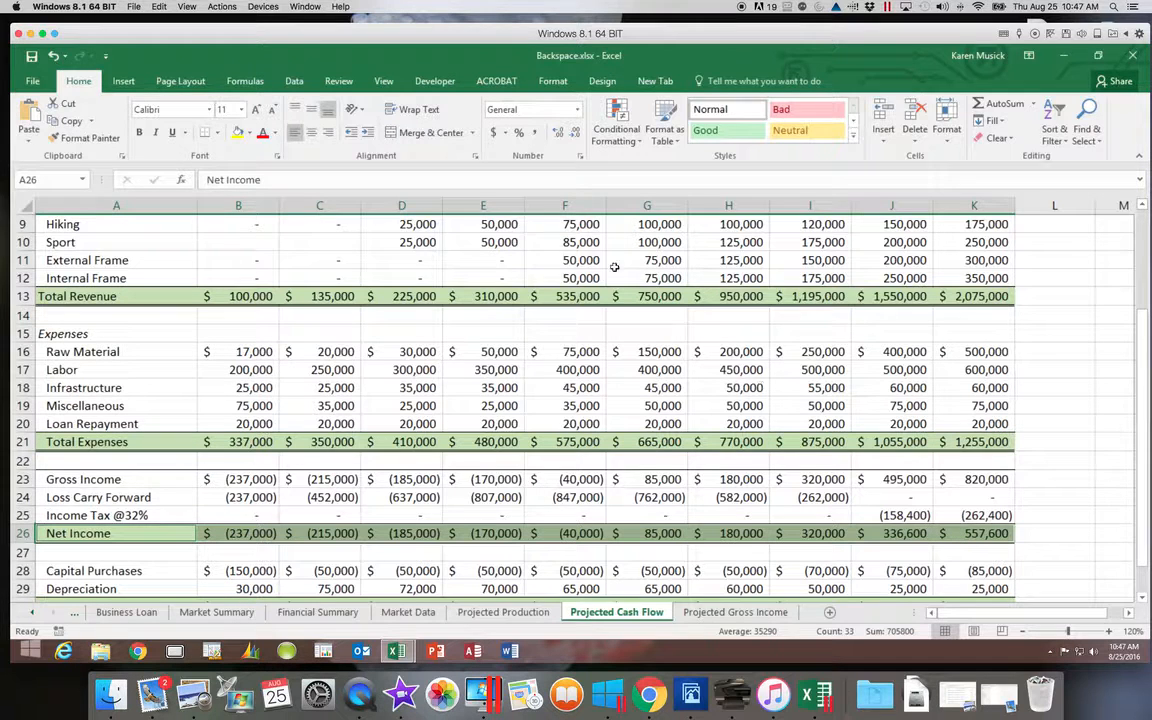
Start inserting a combo chart from the selected rows, using the Custom Combination type
left_click(123, 81)
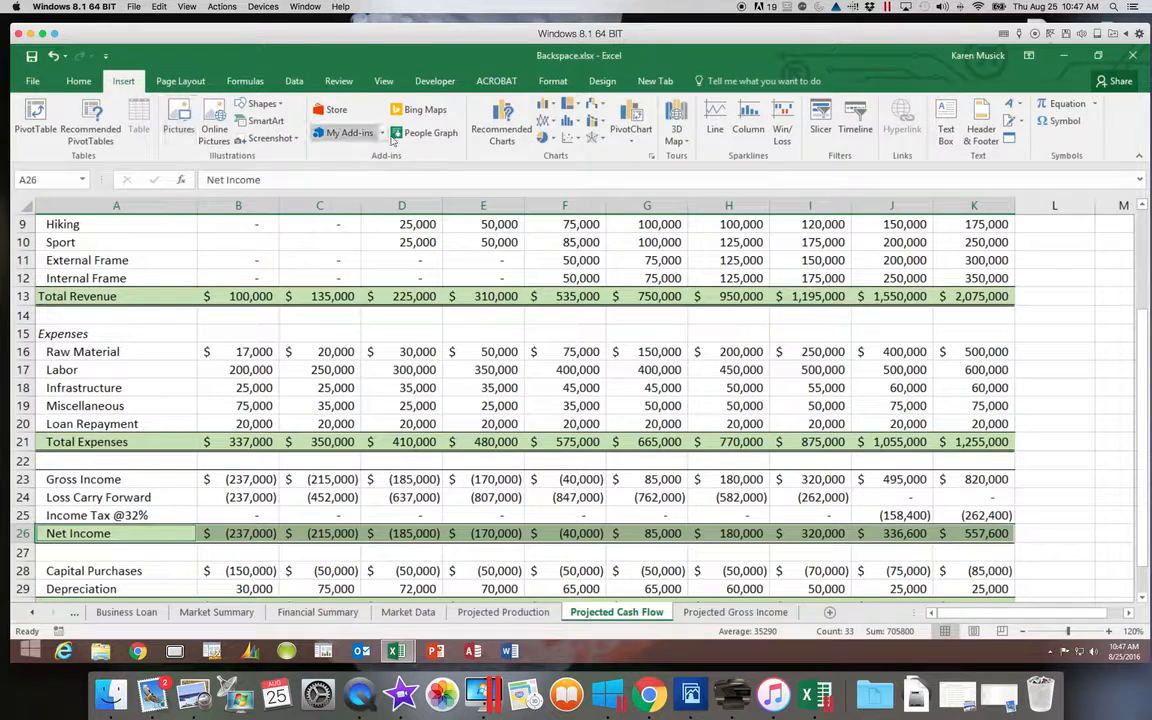
left_click(500, 141)
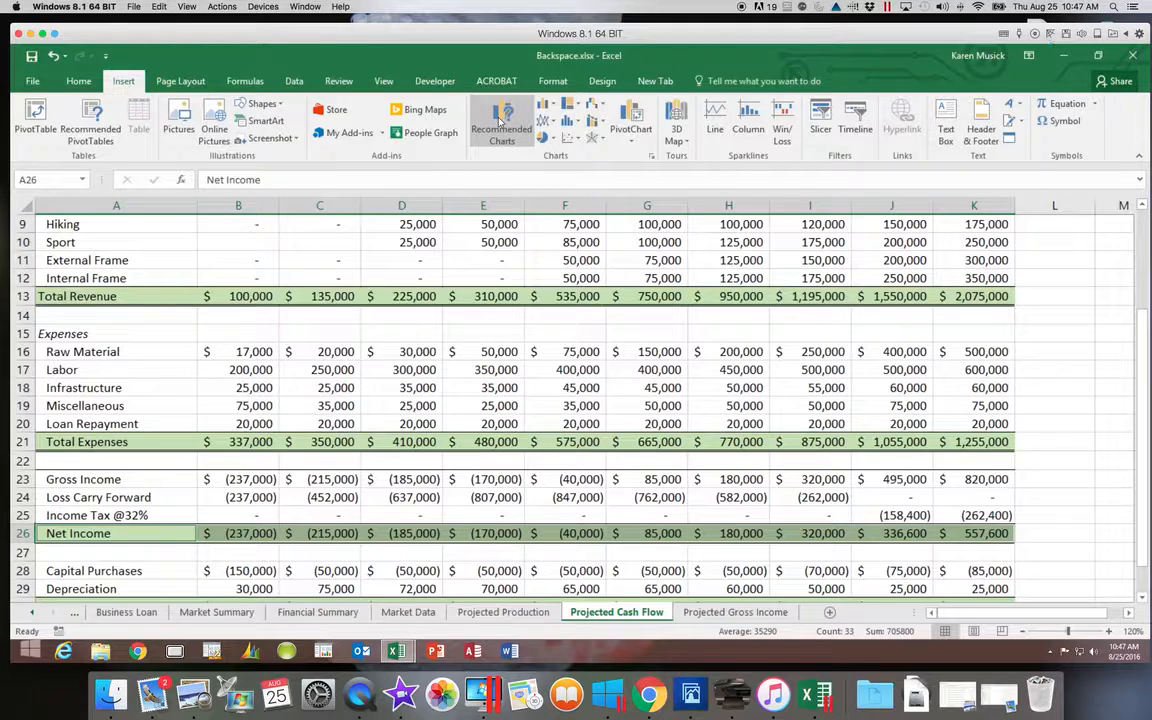
left_click(500, 118)
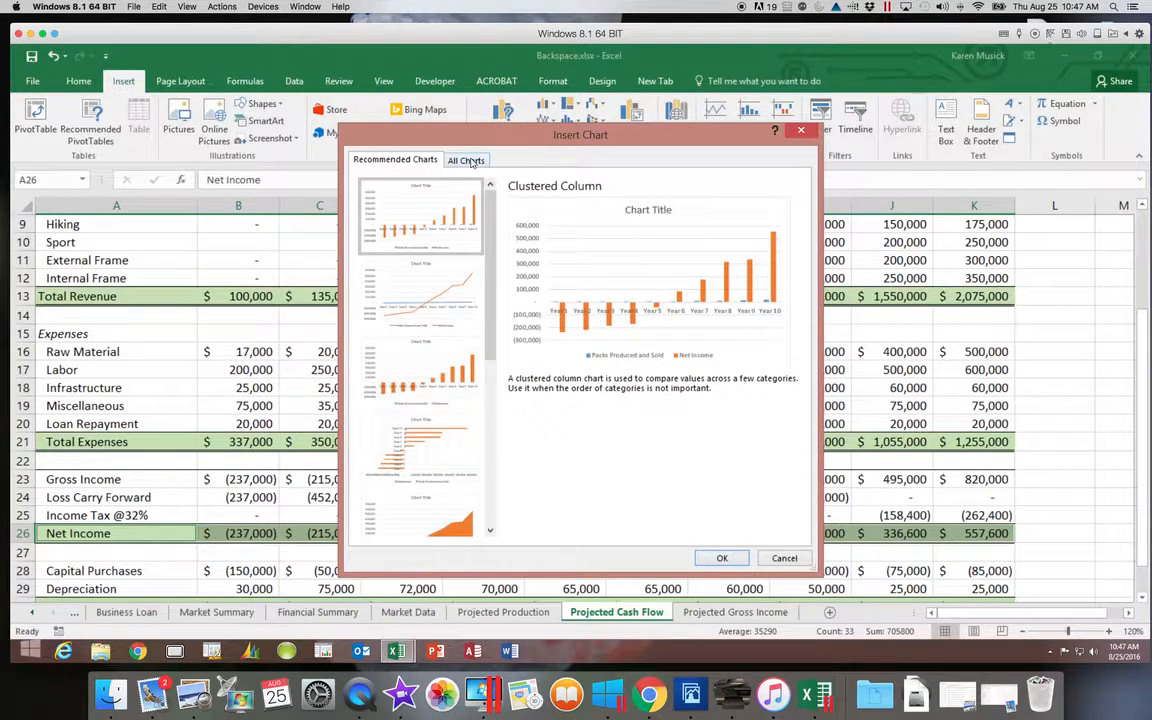
left_click(466, 160)
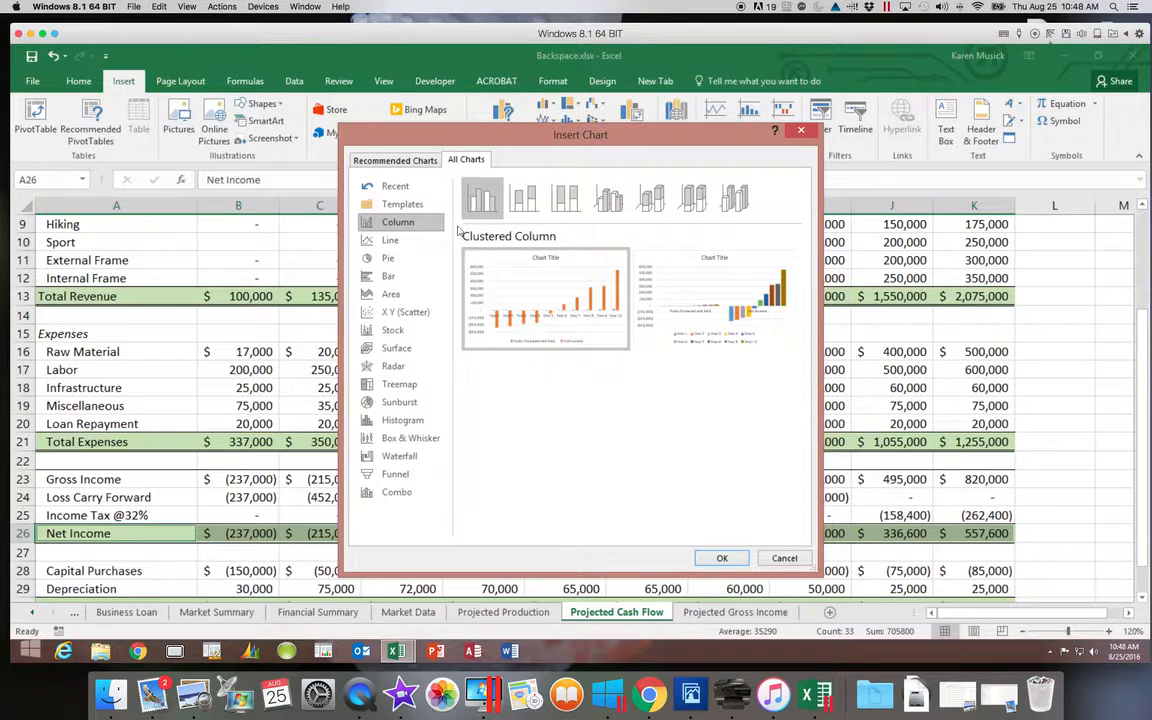
left_click(397, 493)
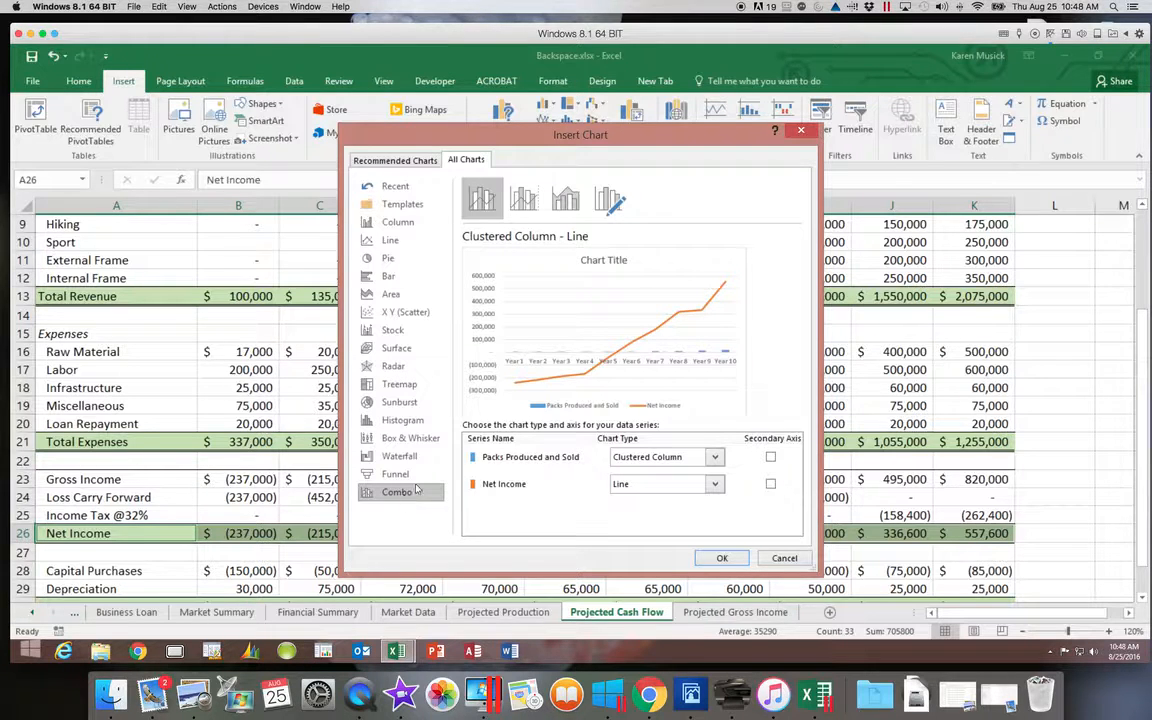
left_click(617, 205)
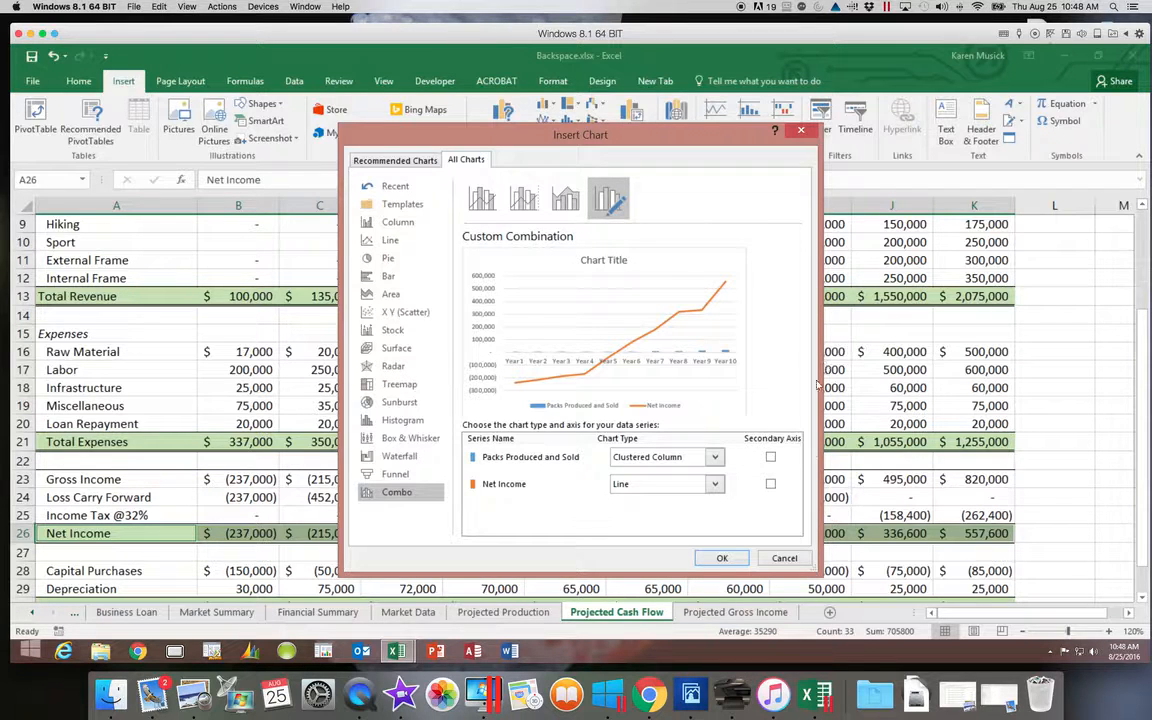
Set Packs Produced and Sold to Line on the secondary axis and Net Income to Clustered Column, and insert the chart
left_click(714, 457)
left_click(631, 323)
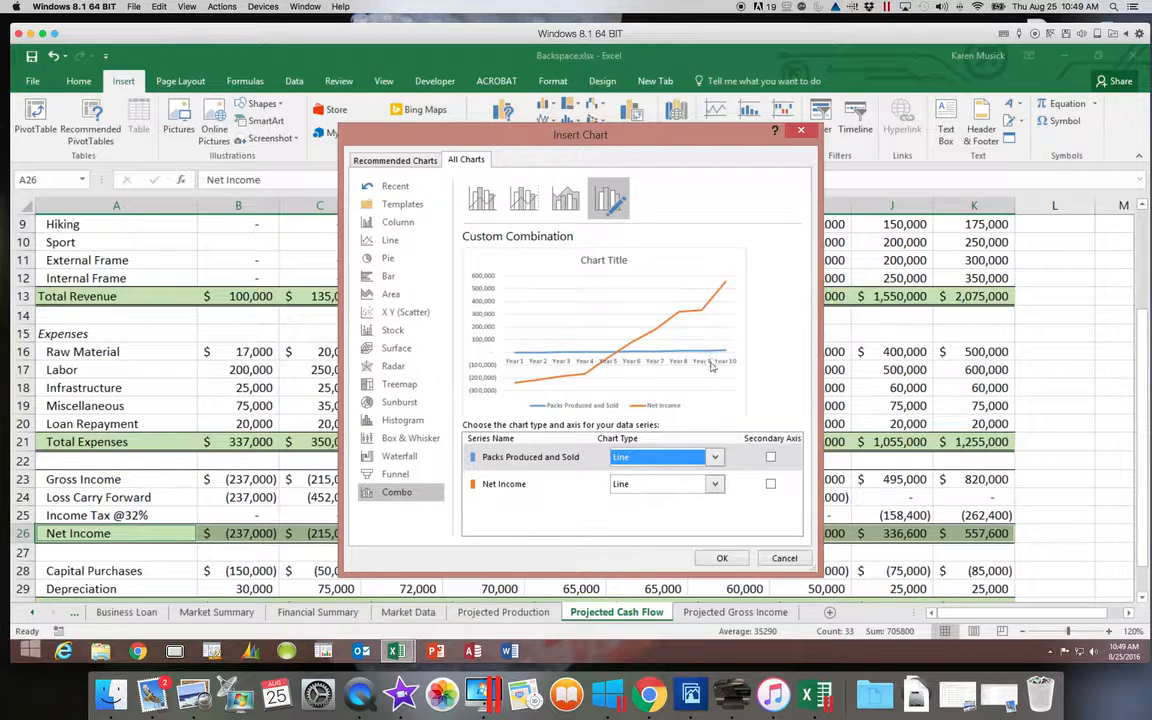
left_click(771, 458)
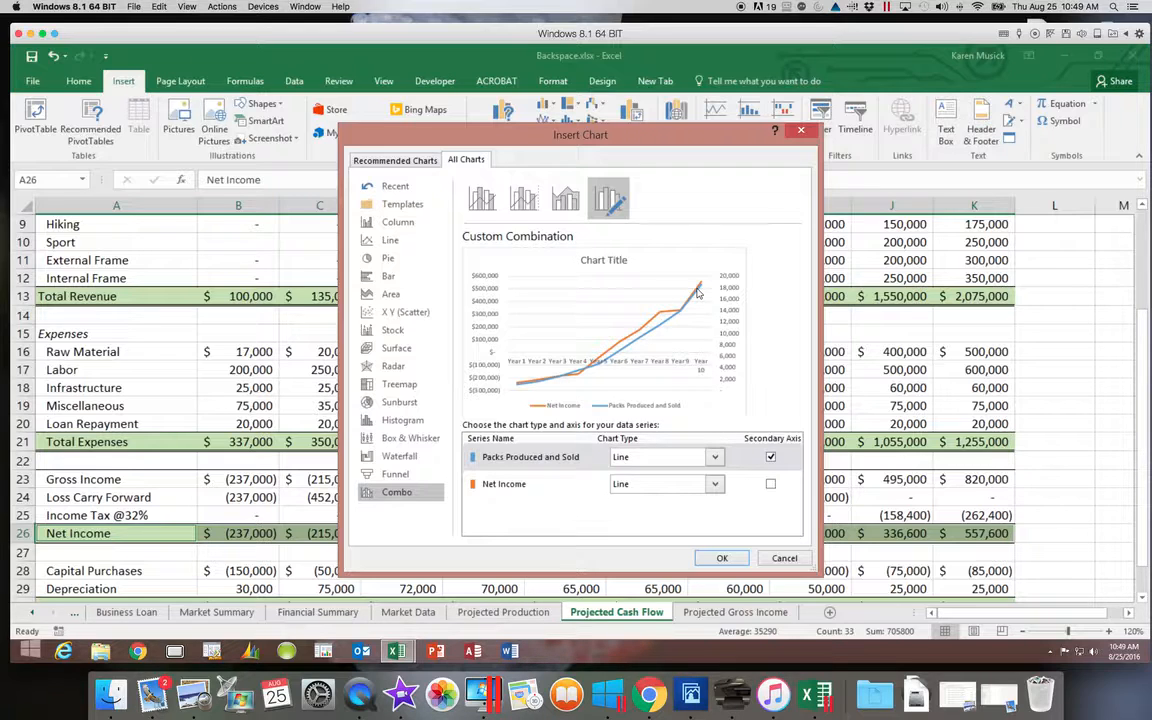
left_click(715, 485)
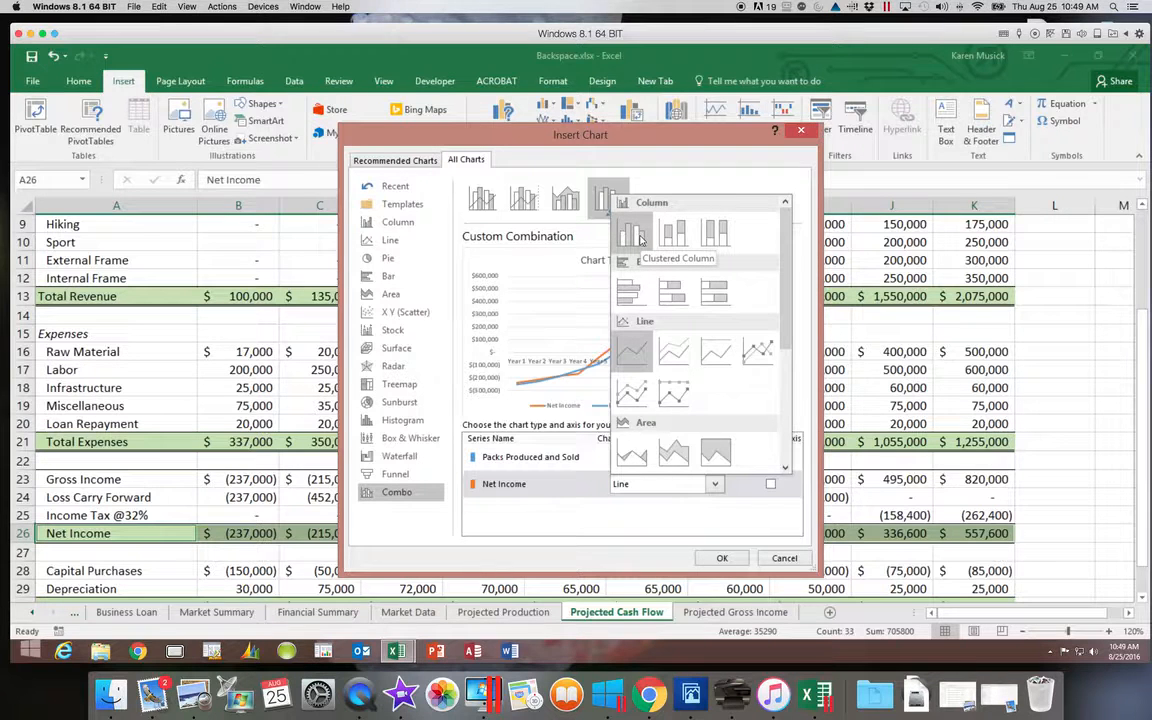
left_click(641, 240)
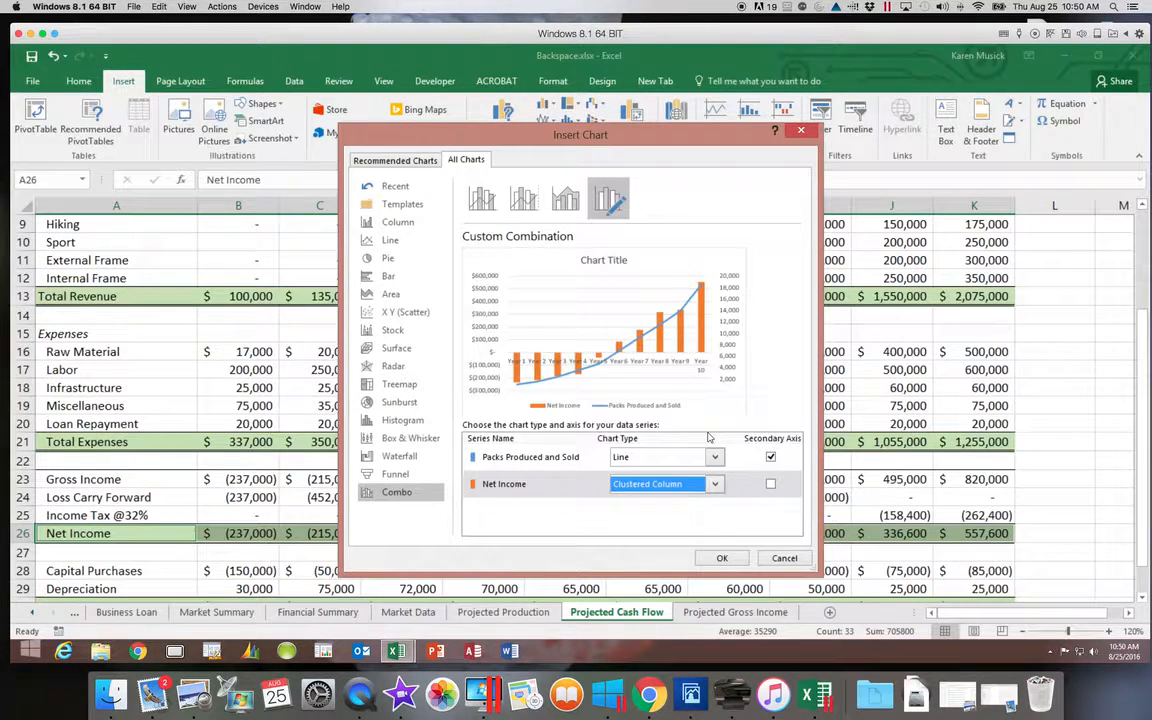
left_click(722, 558)
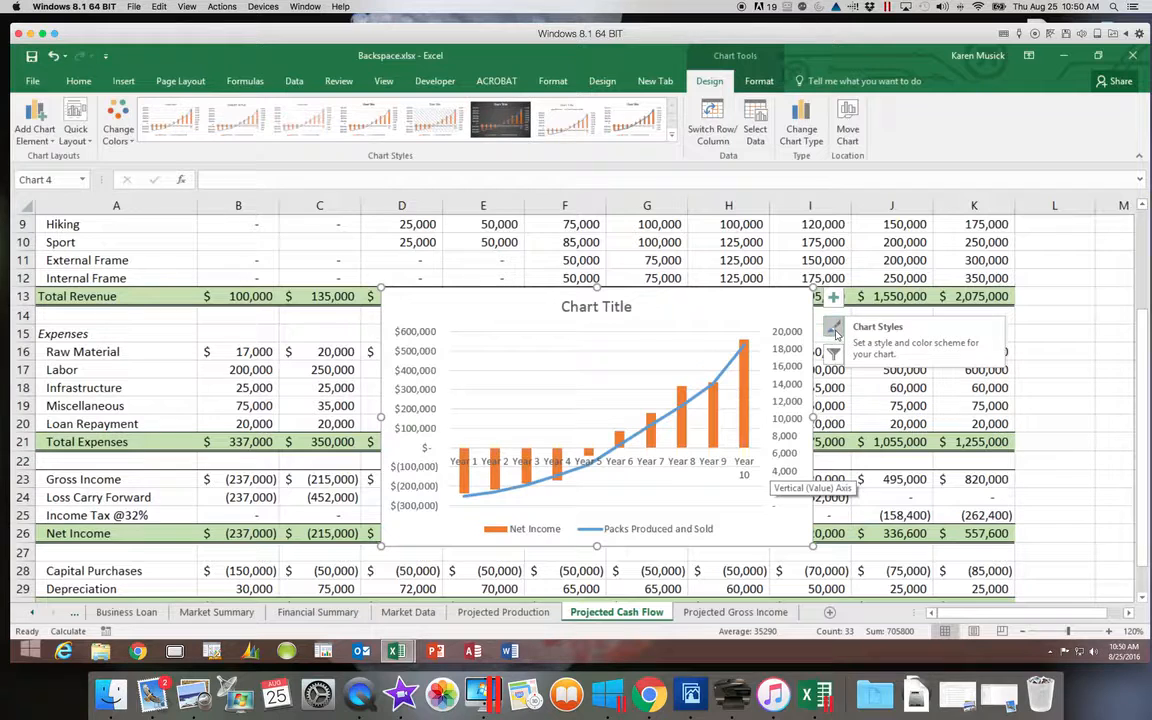
Apply the eighth chart style to the combo chart and move it as an object to the Financial Summary sheet
left_click(637, 136)
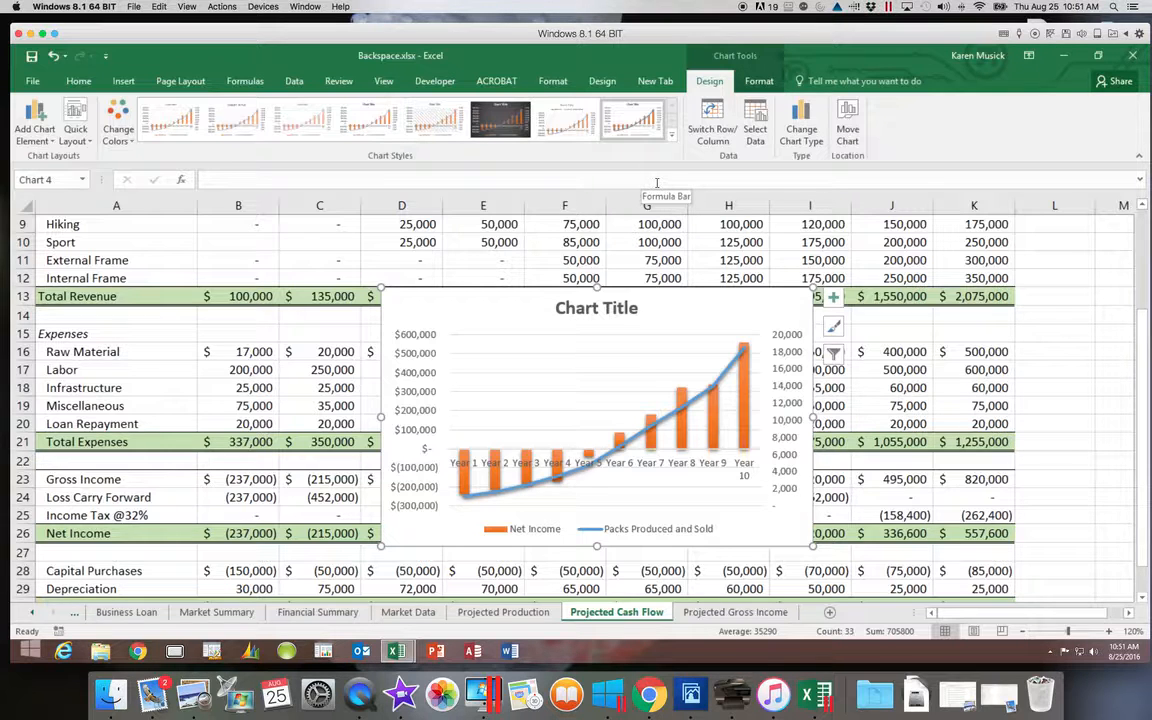
left_click(847, 120)
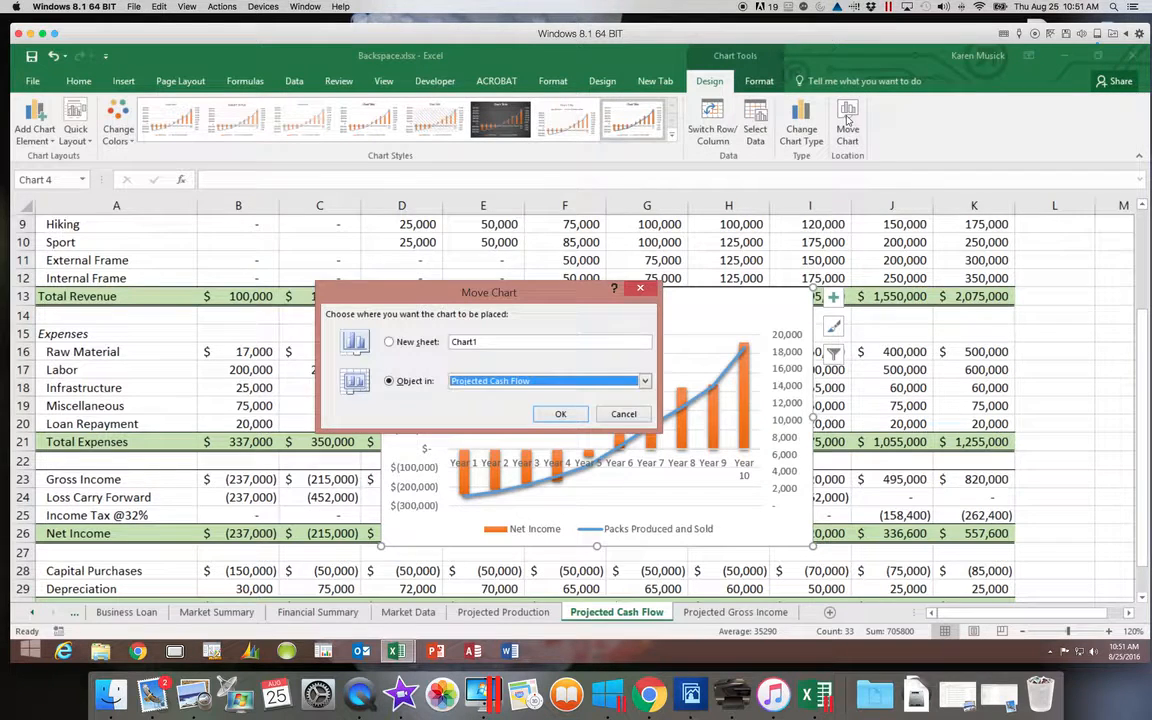
left_click(492, 381)
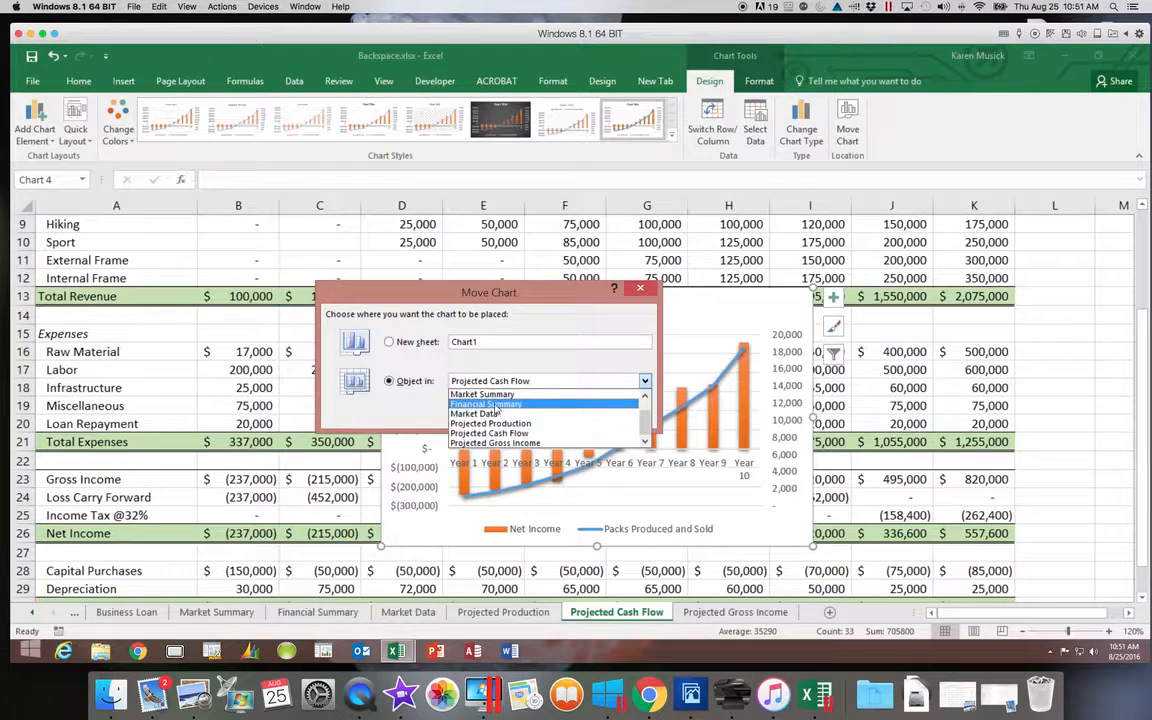
left_click(491, 404)
left_click(545, 414)
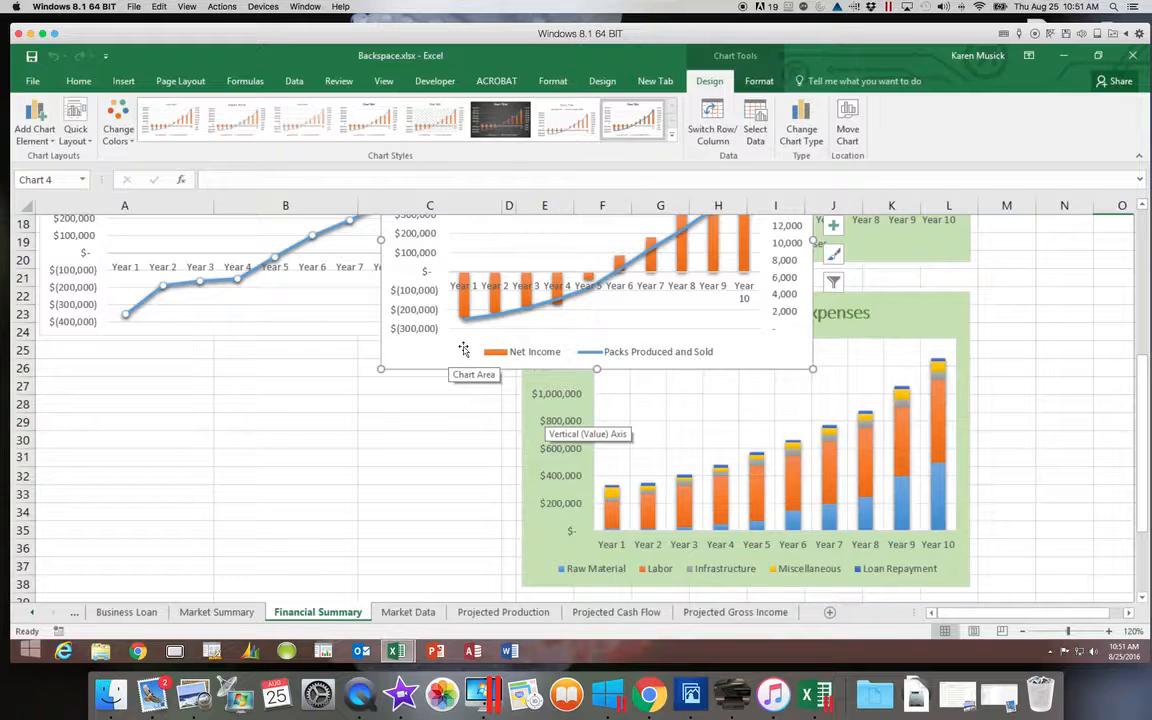
Place the combo chart beneath the existing line chart and resize it to span columns A to C, rows 26 to 38
left_click_drag(459, 345, 122, 455)
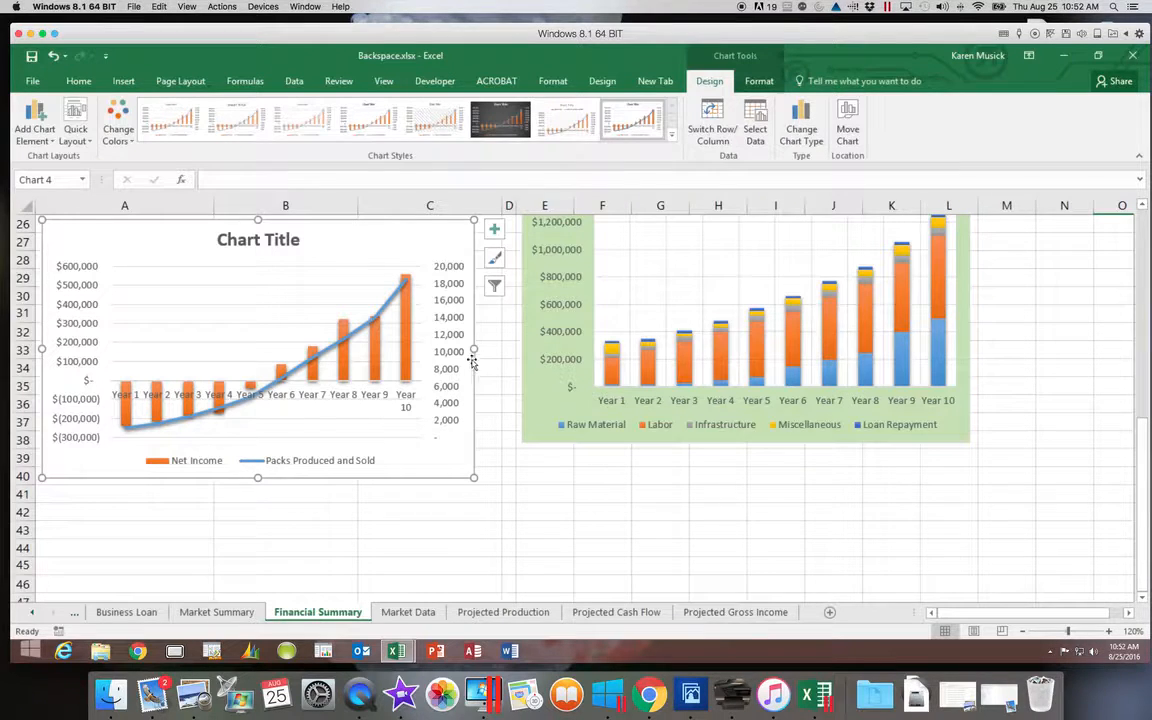
left_click(474, 477)
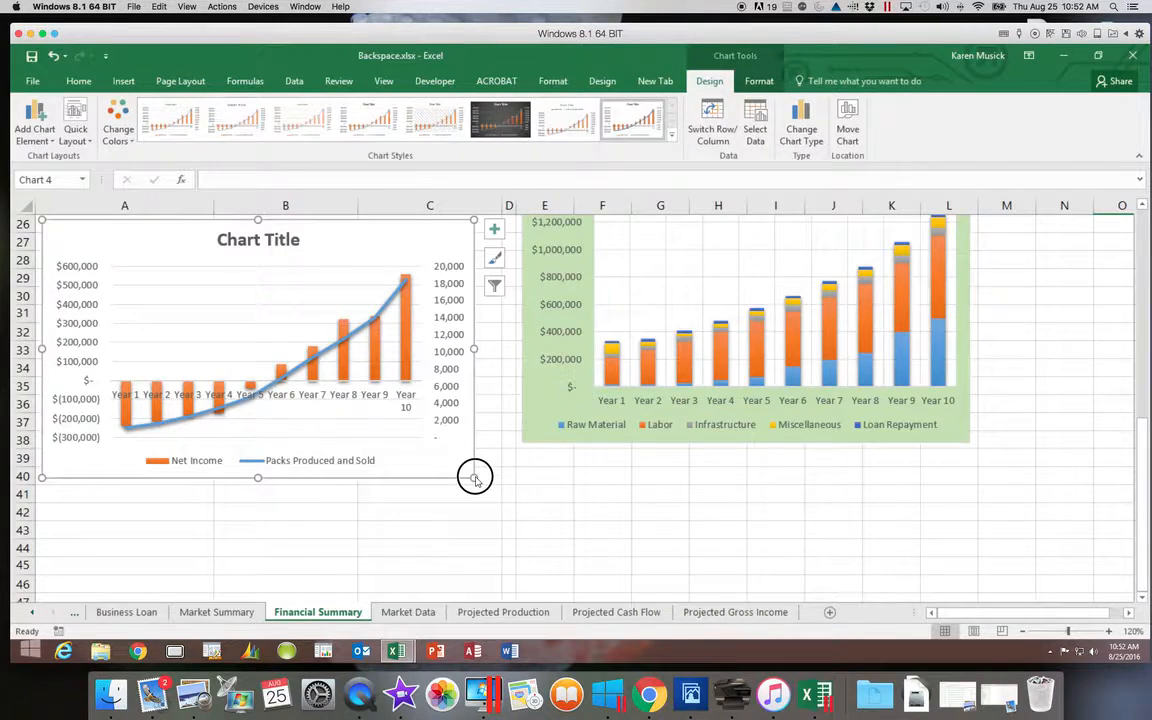
left_click_drag(474, 477, 491, 442)
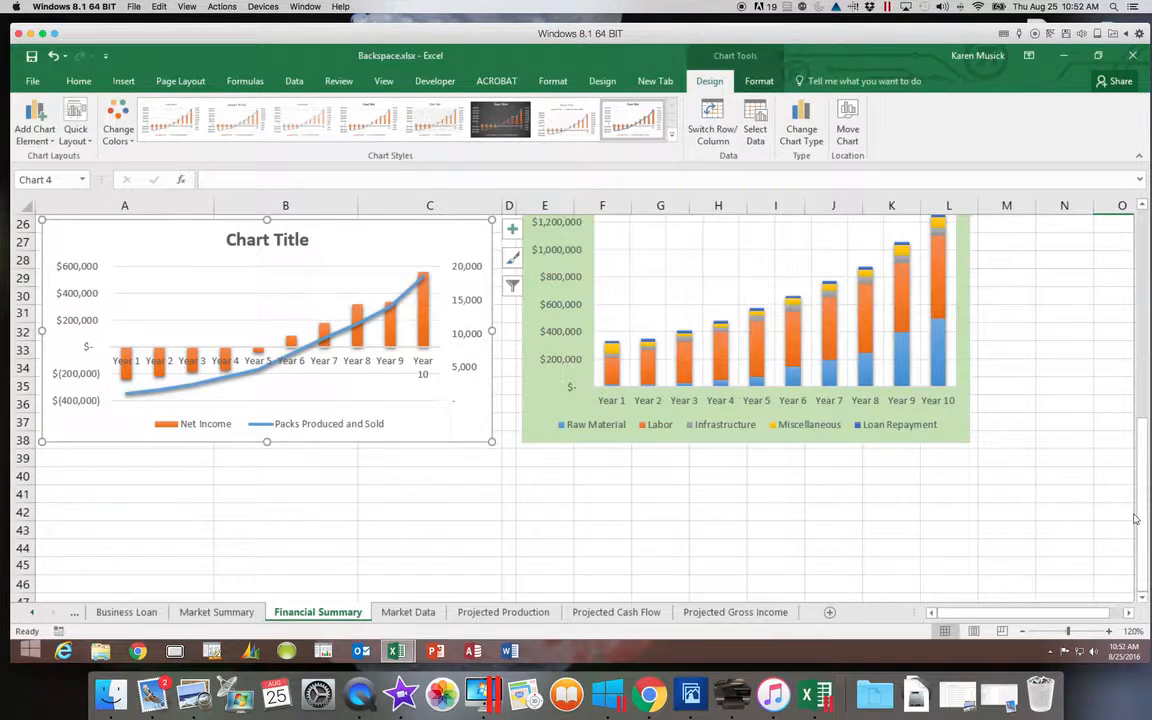
Change the combo chart's title to "Sales Projections"
scroll(1139, 514, "up", 1)
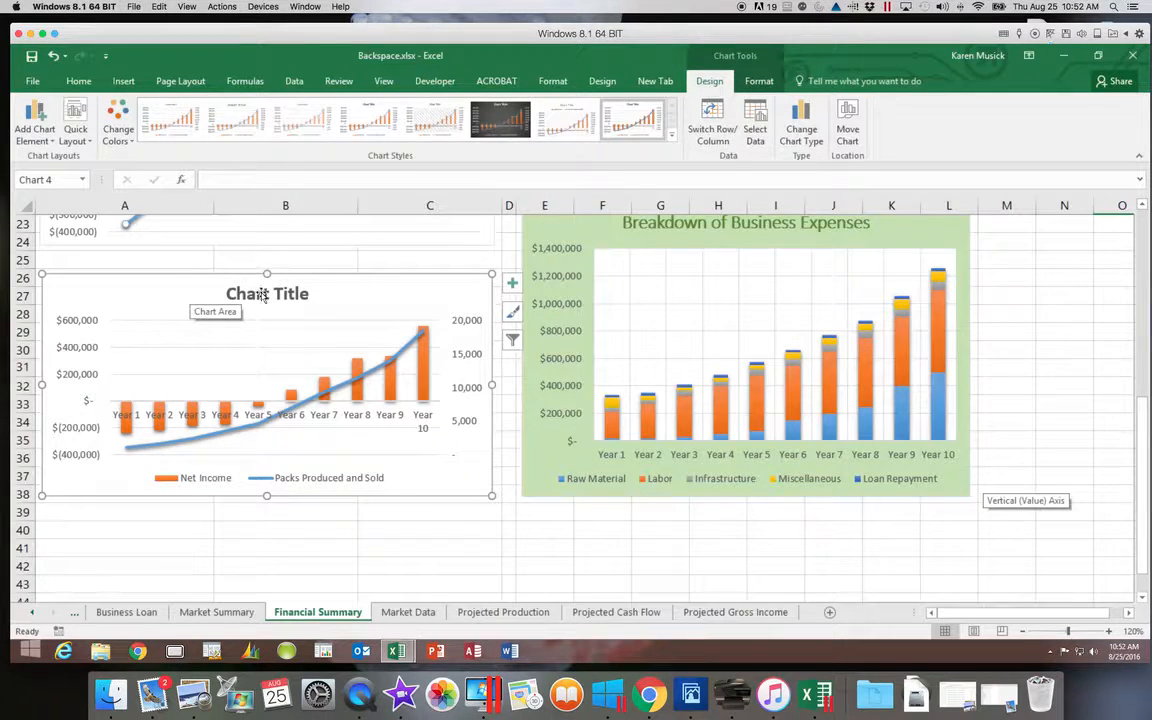
left_click(263, 292)
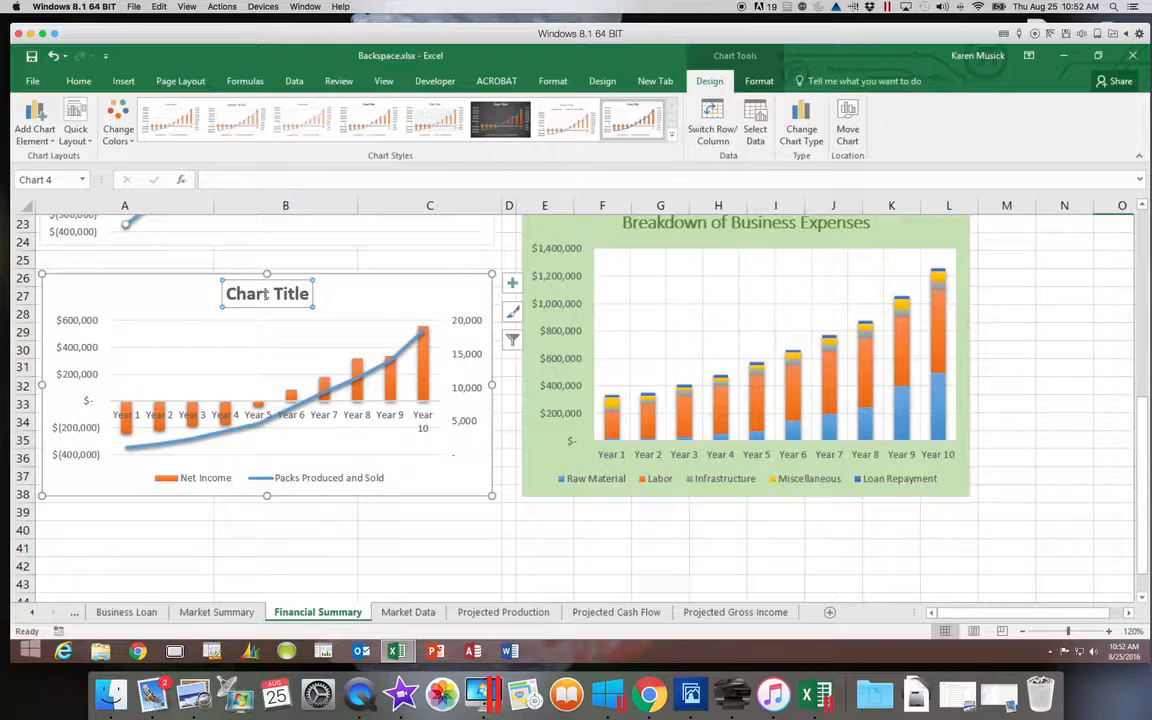
type("Sal")
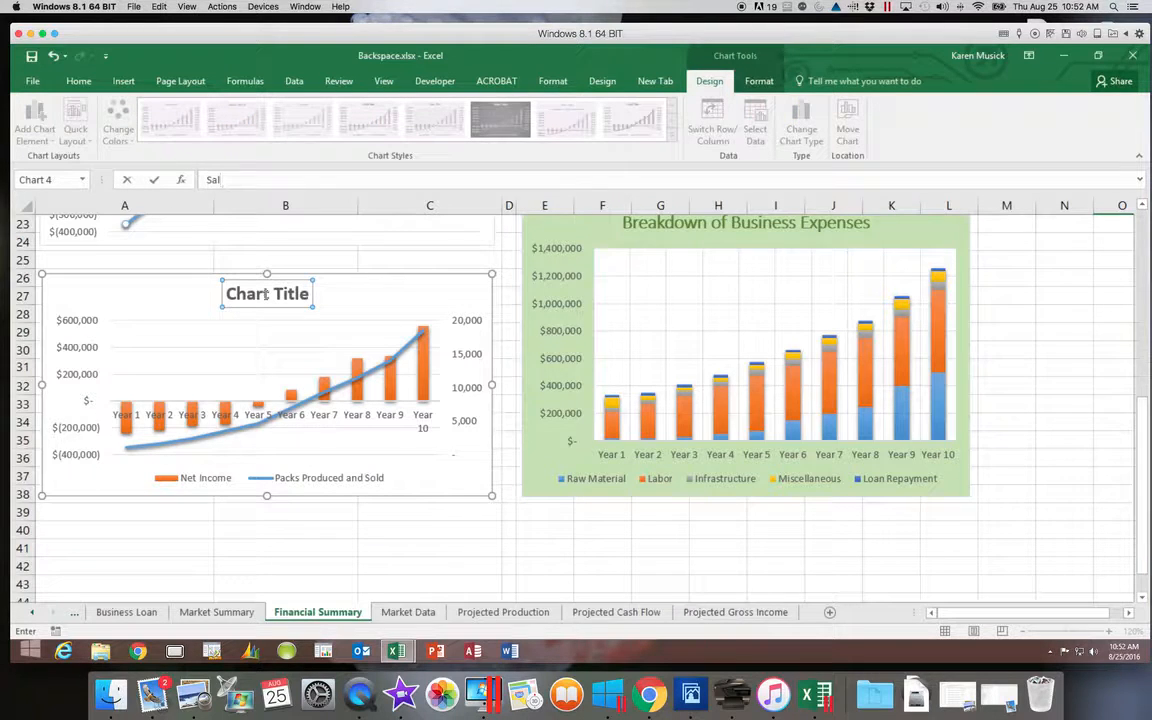
type("es Projection")
key("Return")
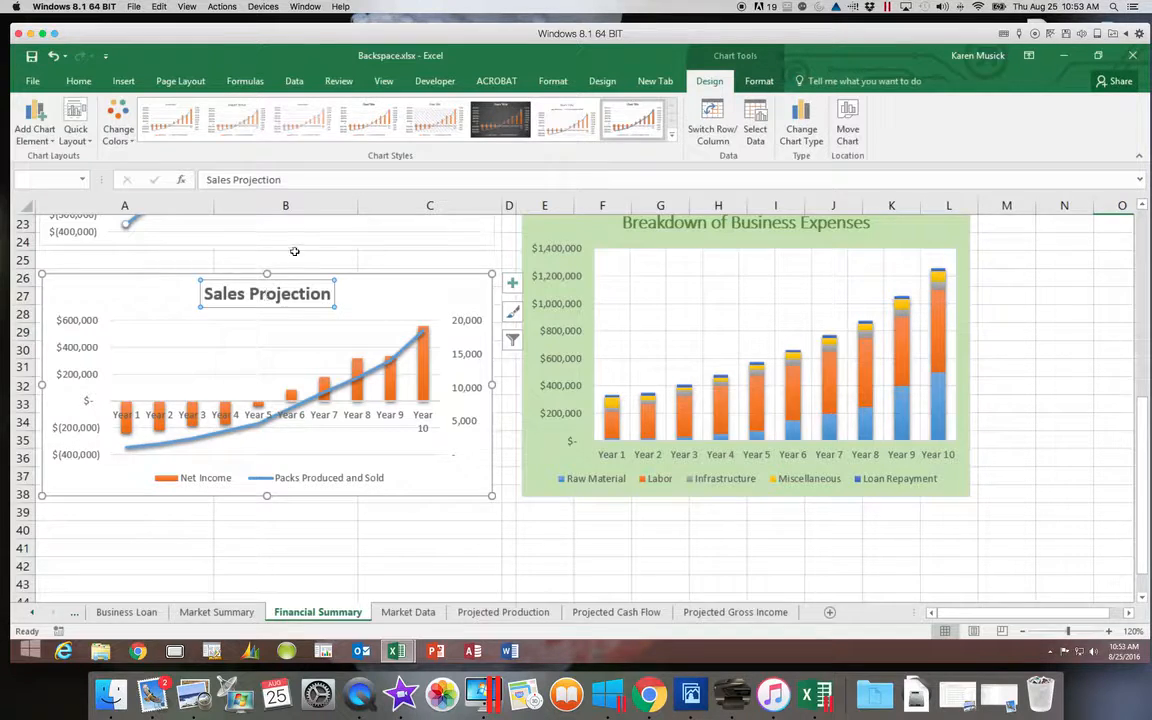
left_click(292, 182)
type("s")
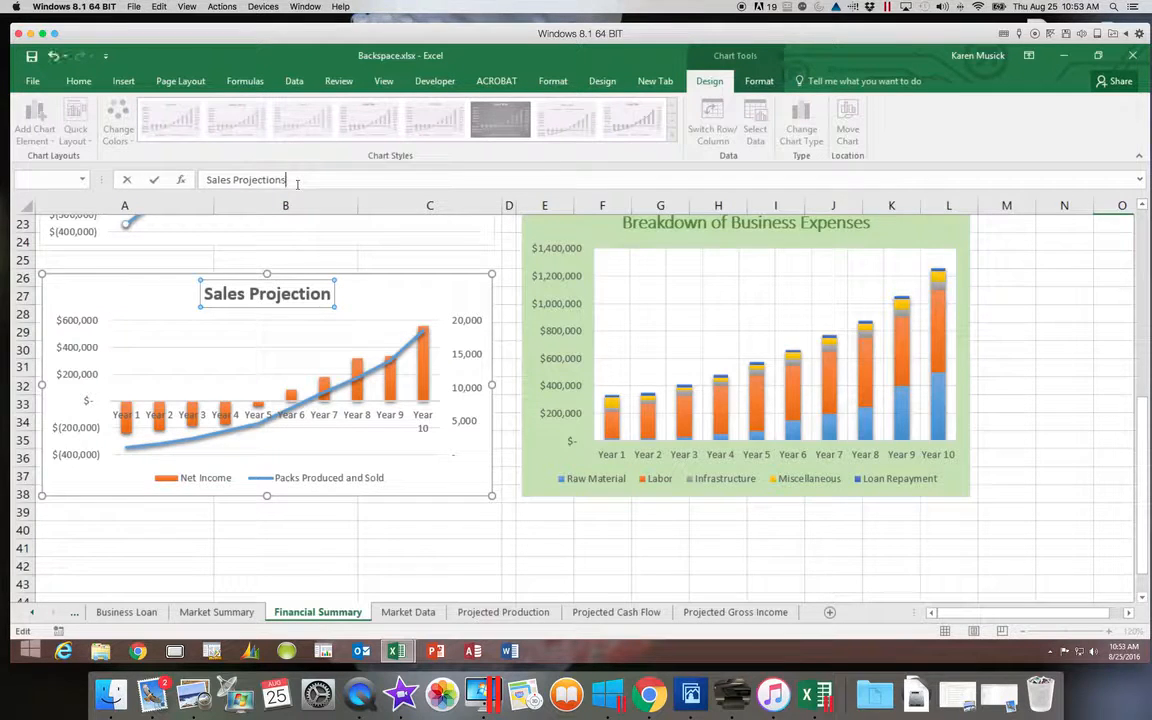
key("Return")
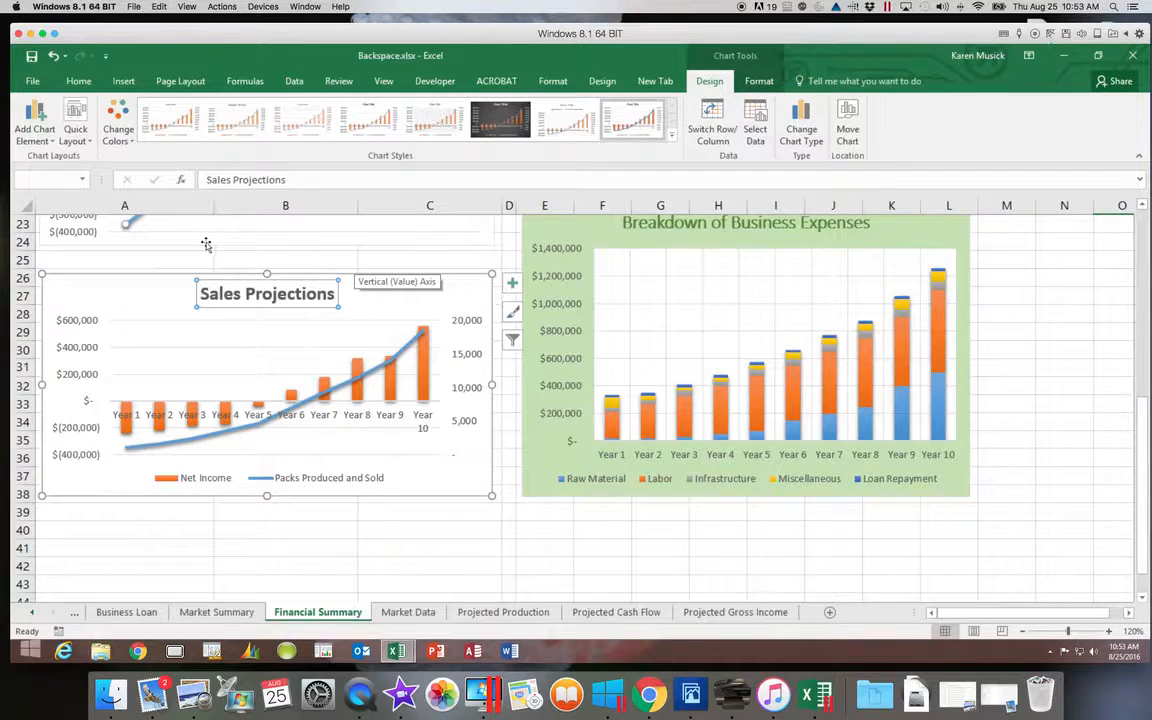
Format the Sales Projections title as non-bold Calibri Light (Headings) in a dark green theme colour
left_click(79, 82)
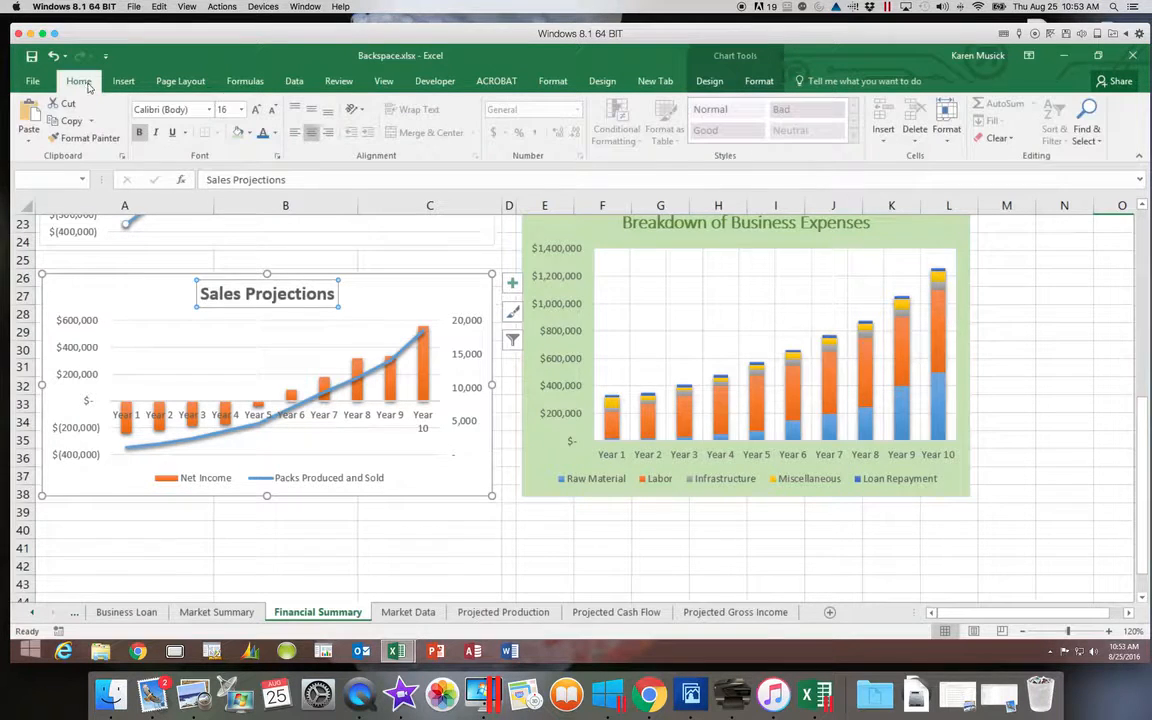
left_click(139, 134)
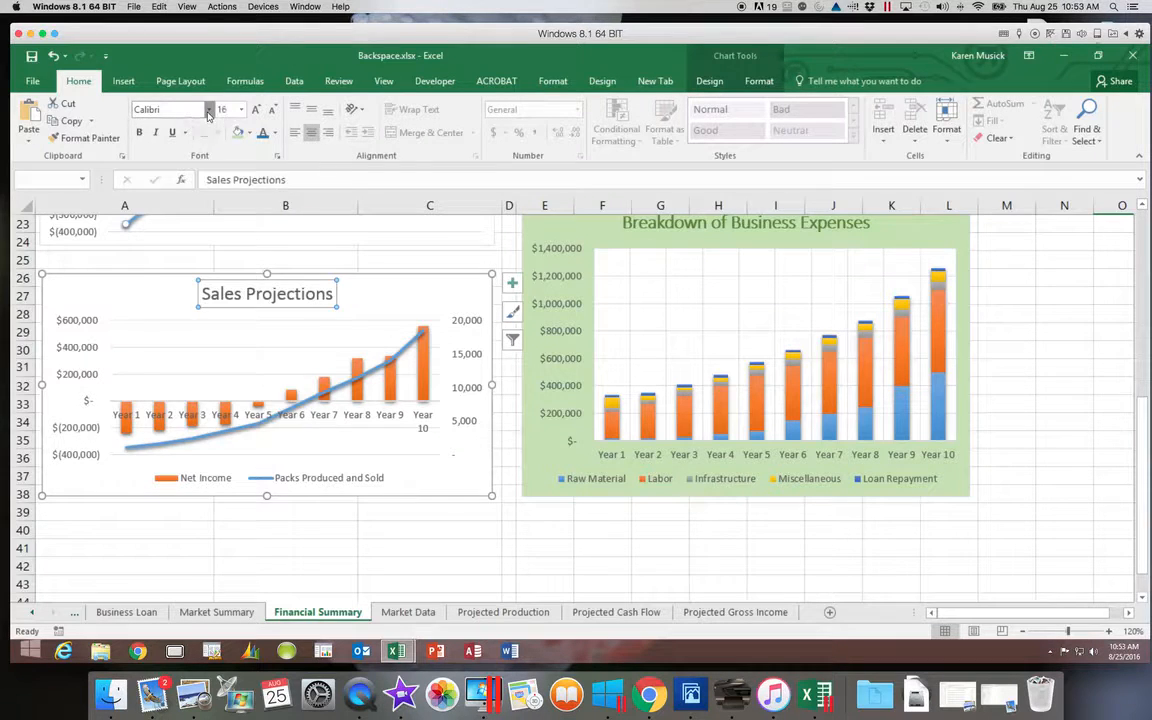
left_click(209, 112)
left_click(202, 147)
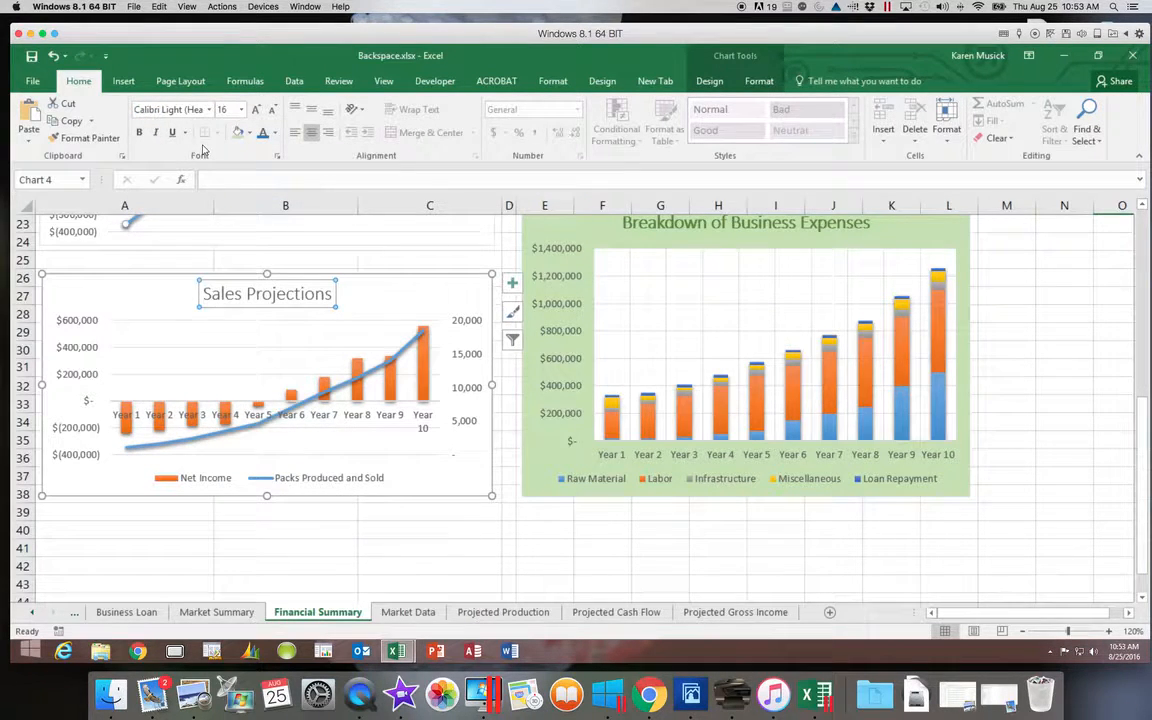
left_click(275, 136)
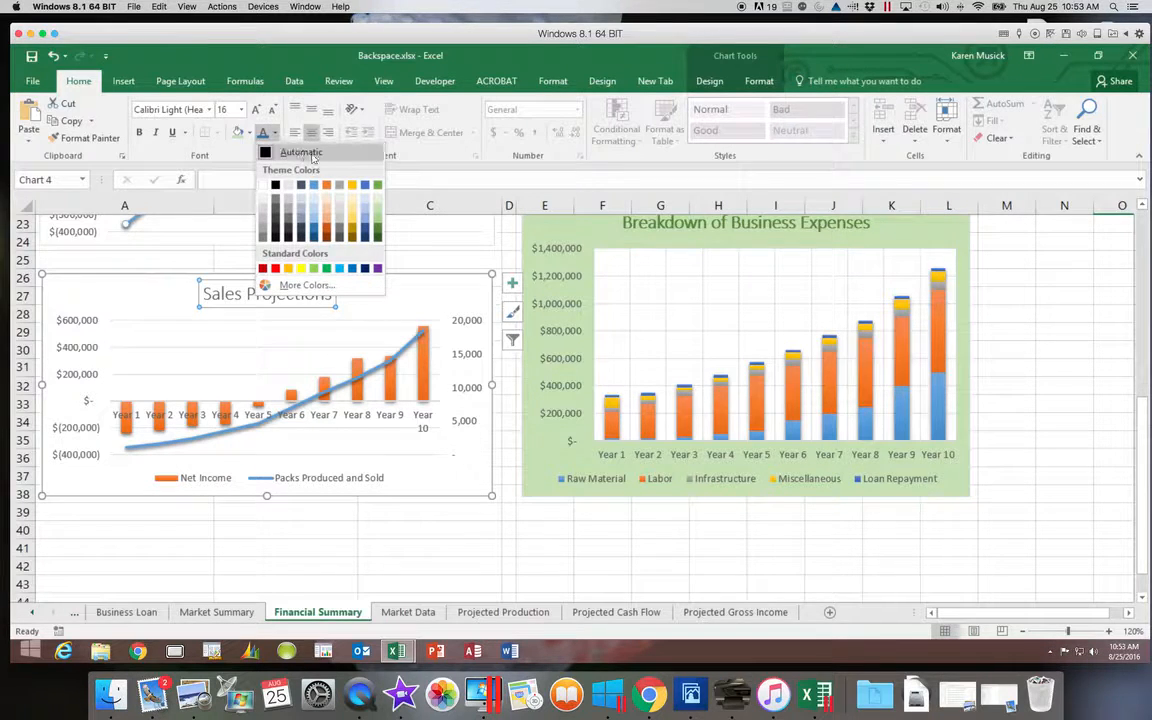
left_click(378, 232)
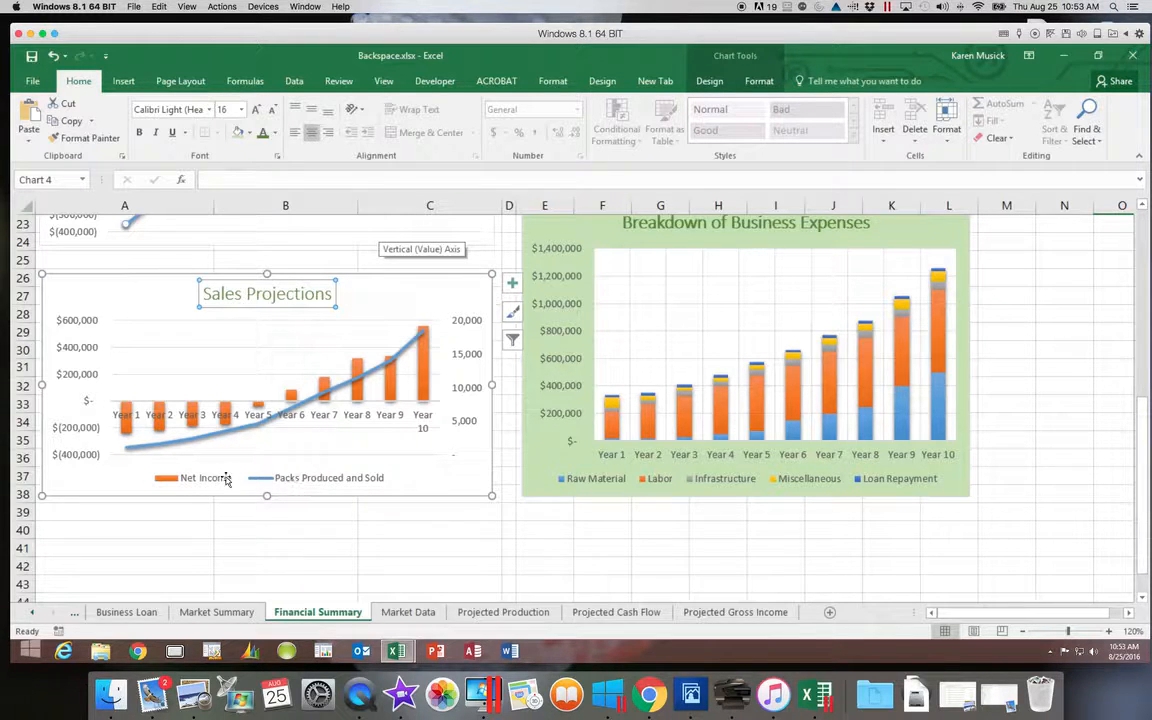
Remove the legend from the Sales Projections chart and add primary major vertical gridlines
left_click(514, 286)
left_click(516, 286)
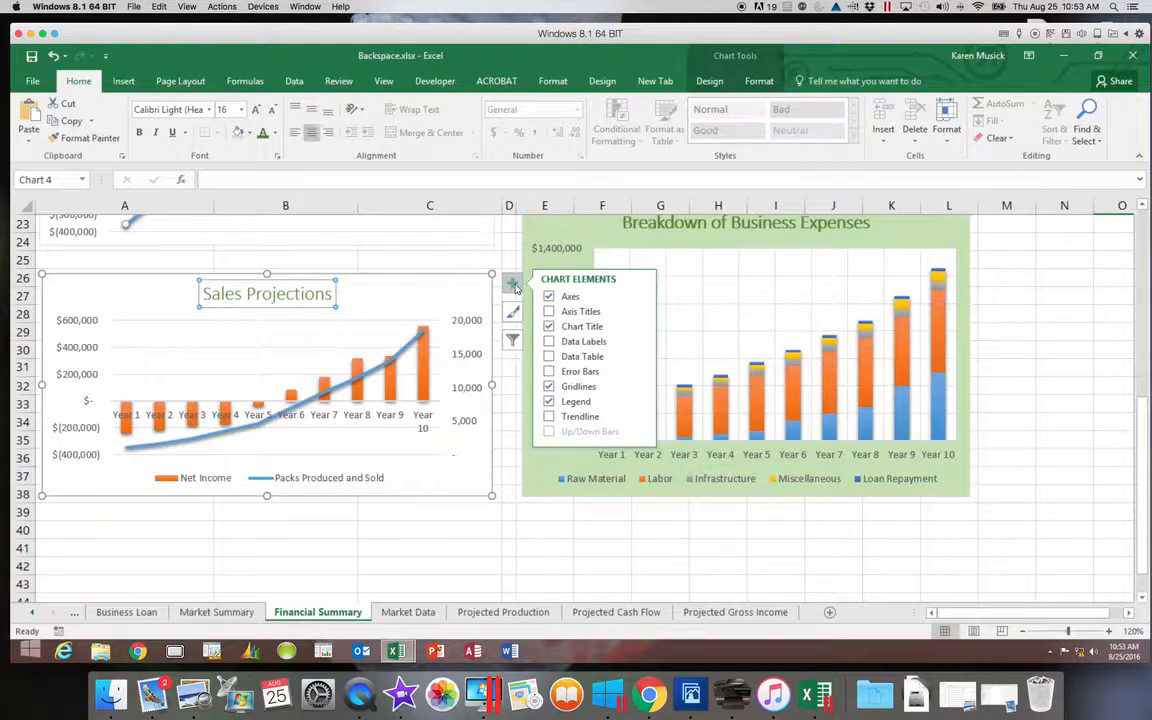
left_click(548, 402)
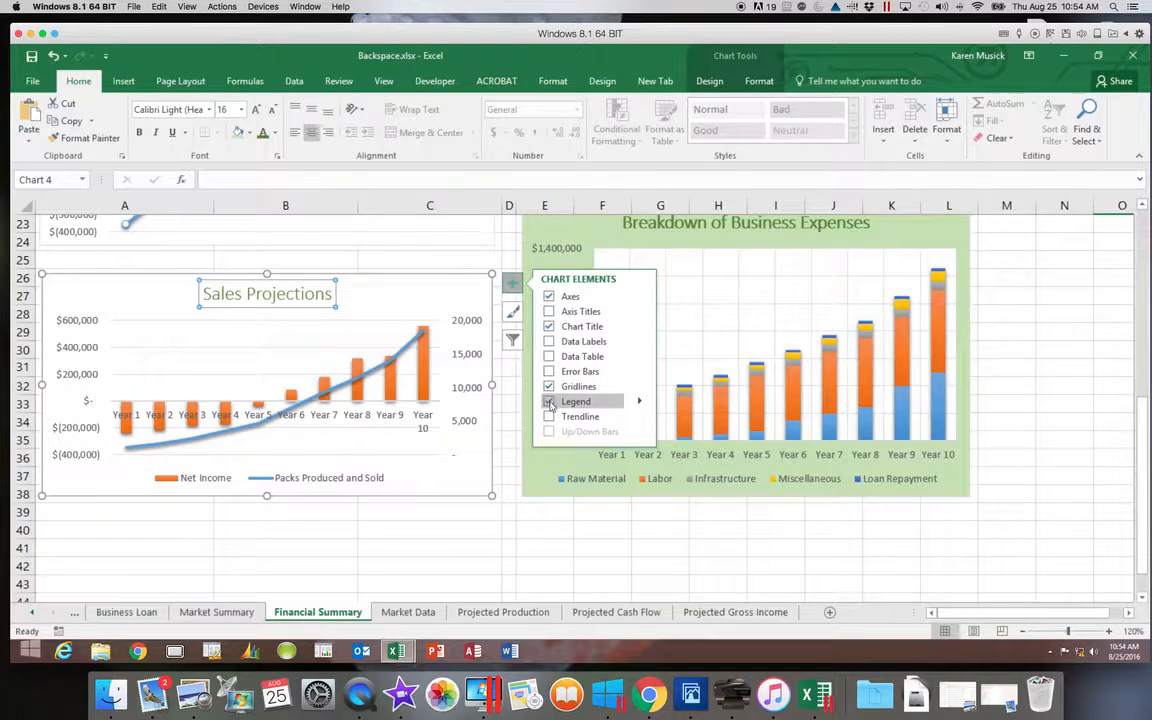
left_click(549, 402)
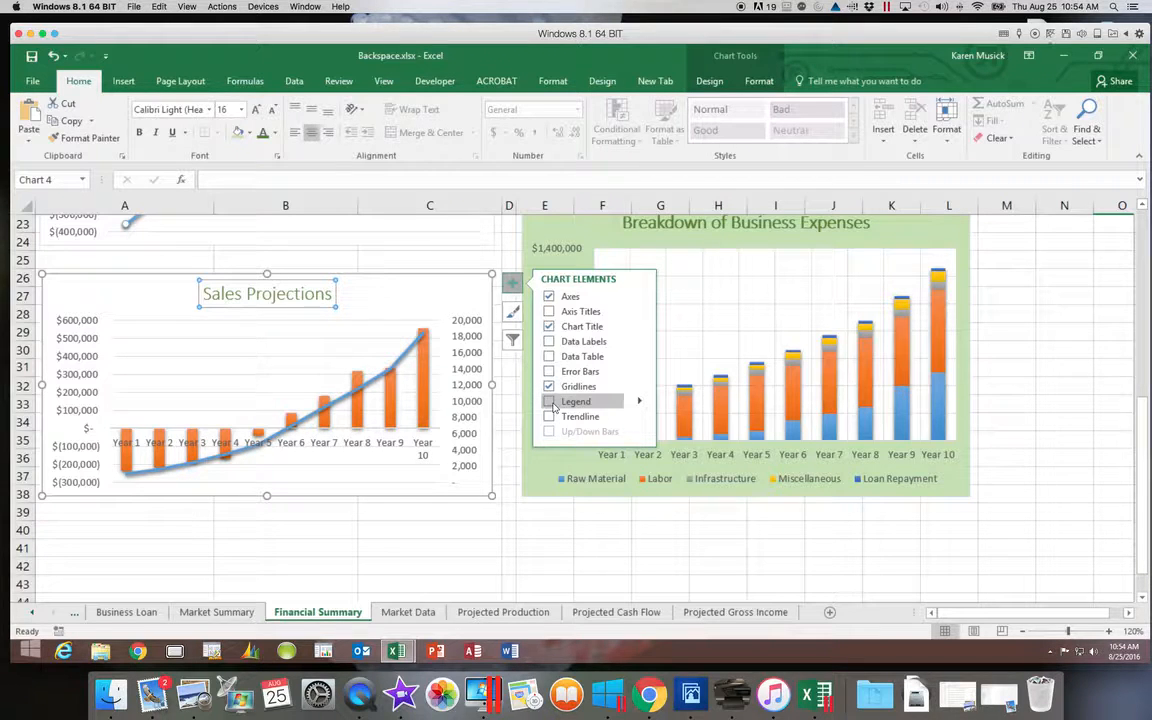
left_click(641, 388)
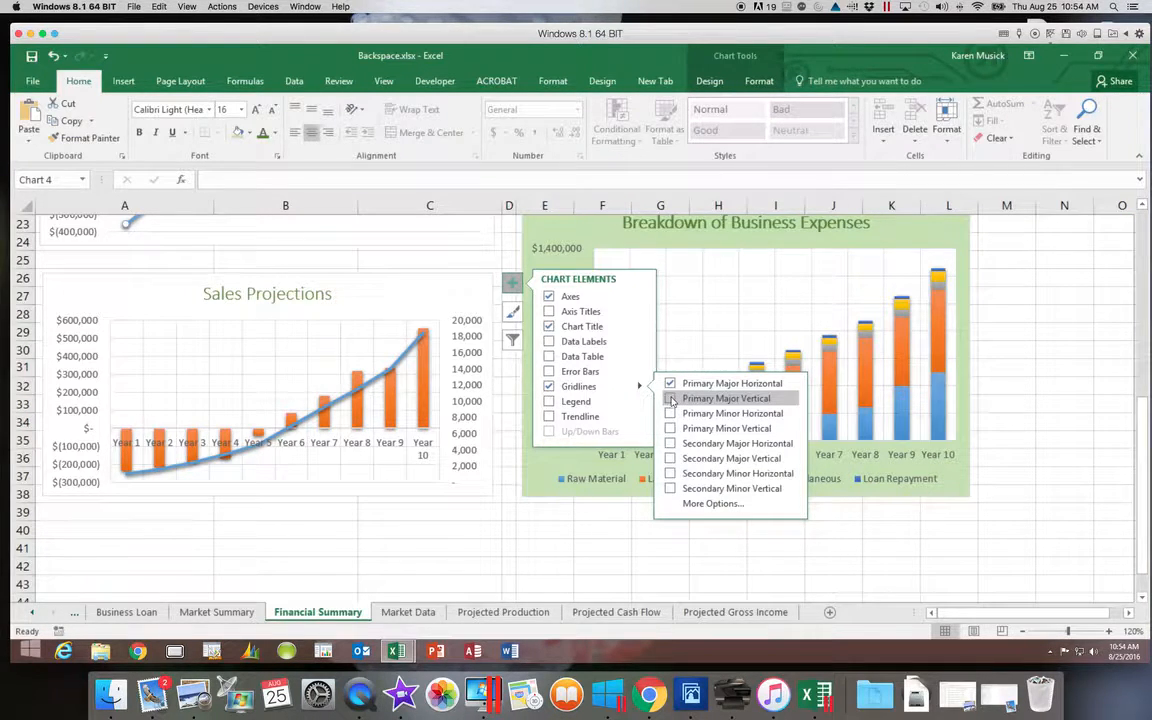
left_click(670, 399)
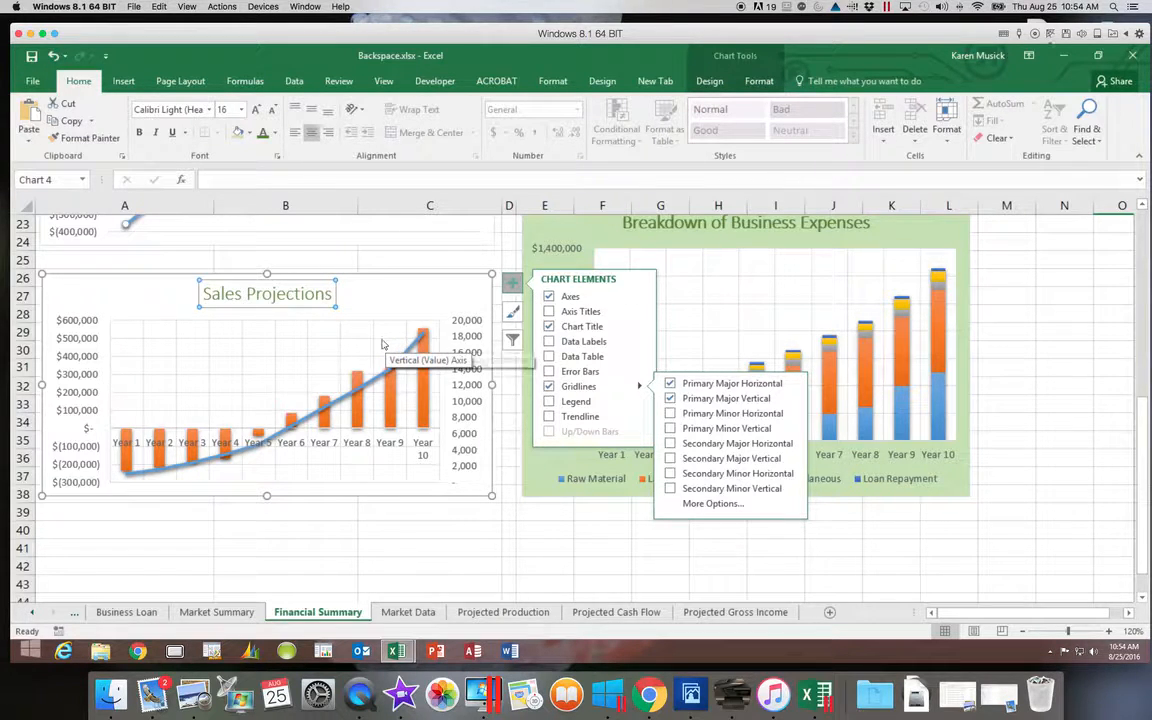
scroll(350, 345, "right", 4)
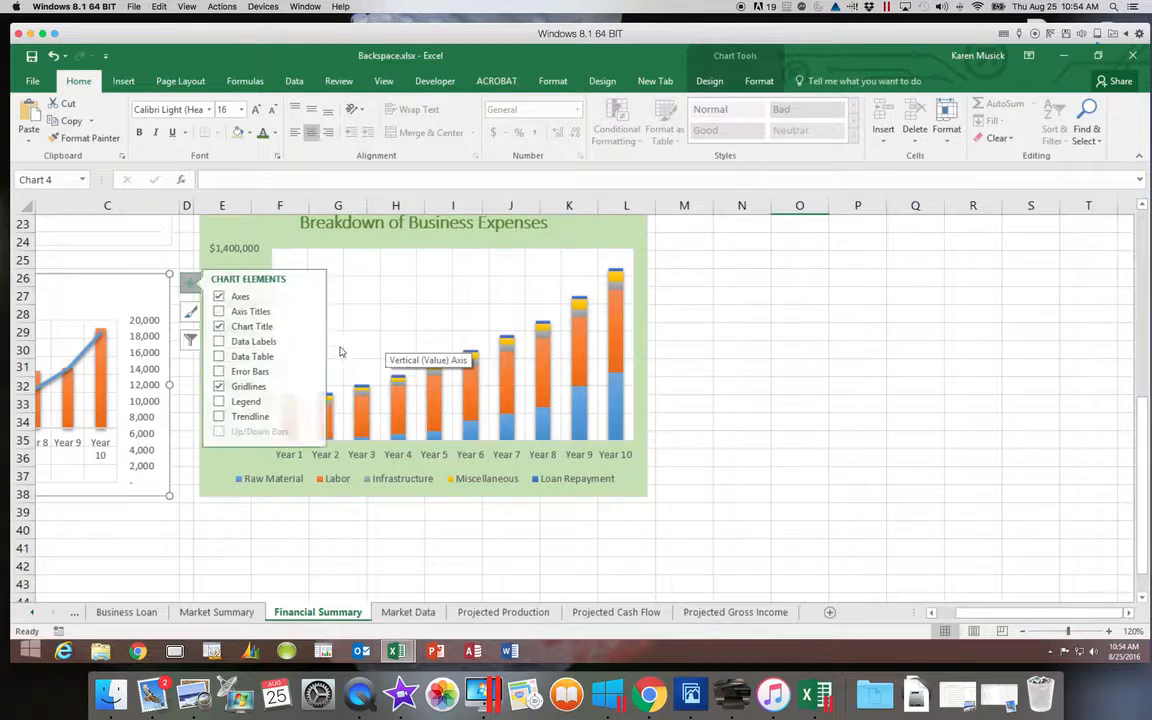
left_click(970, 617)
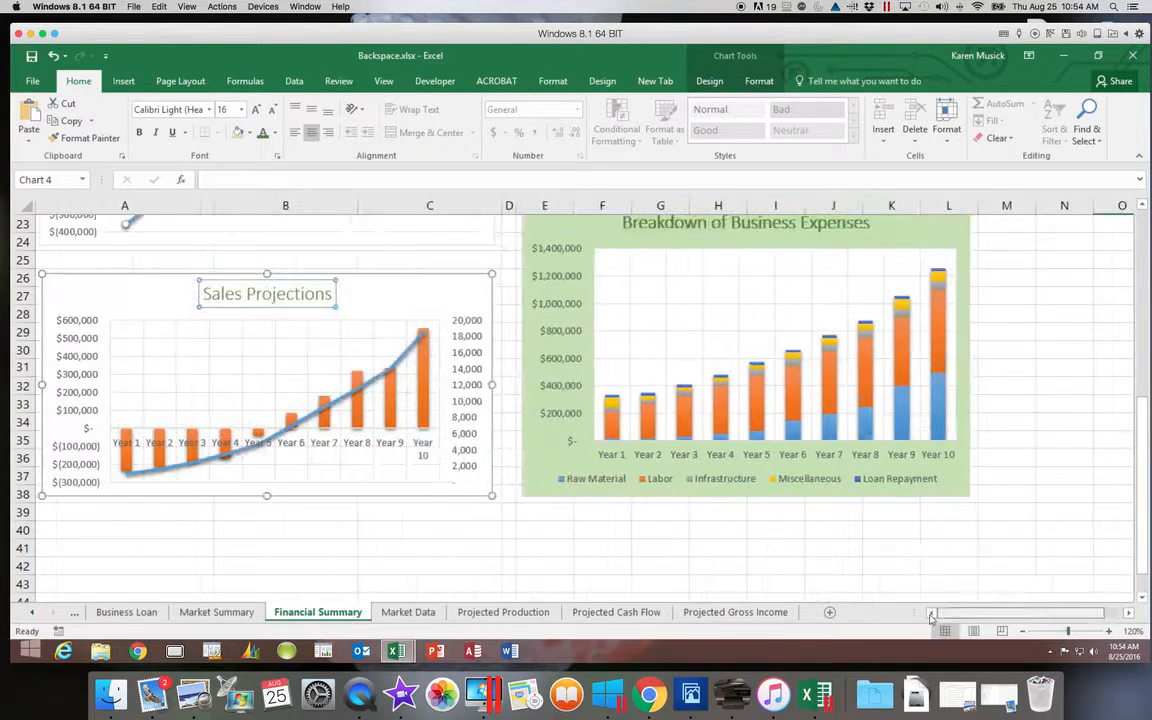
left_click(511, 283)
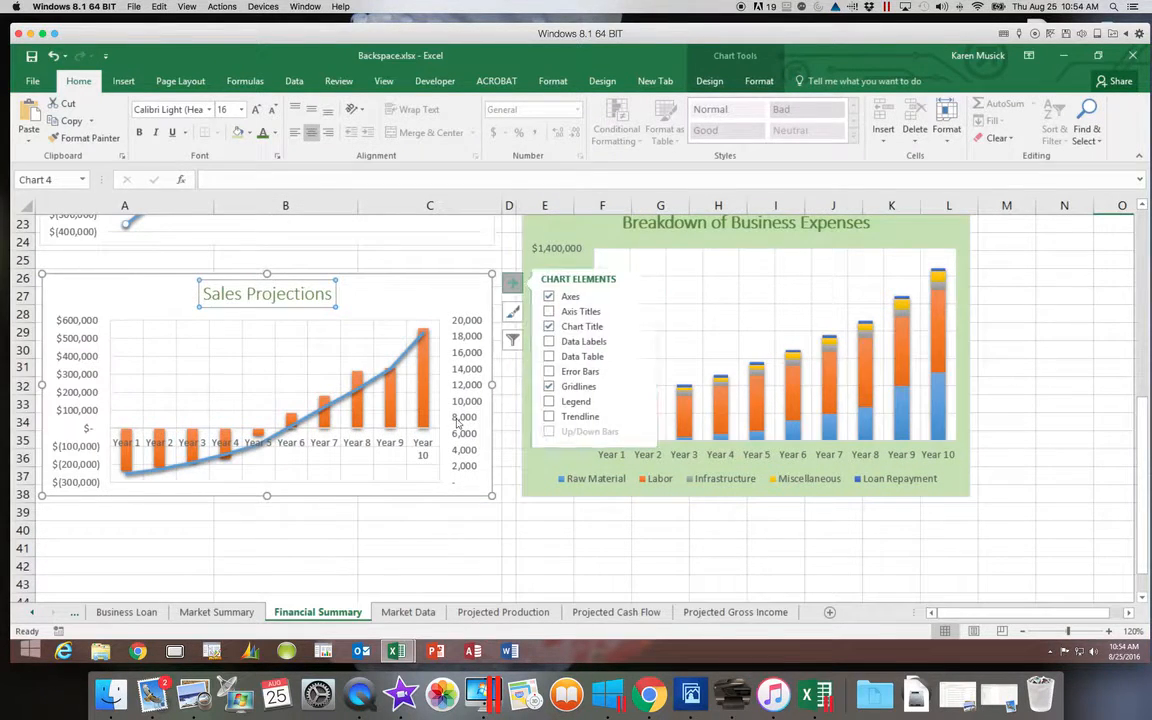
Fill the plot area of the Sales Projections chart with white
left_click(327, 350)
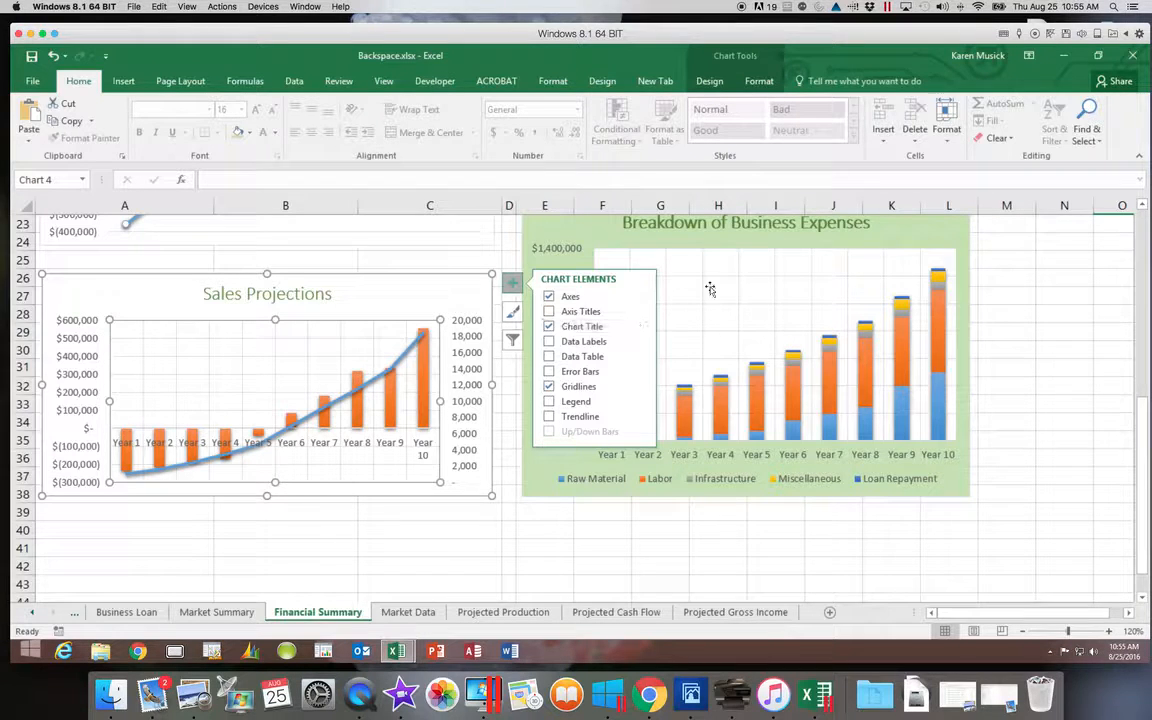
left_click(760, 81)
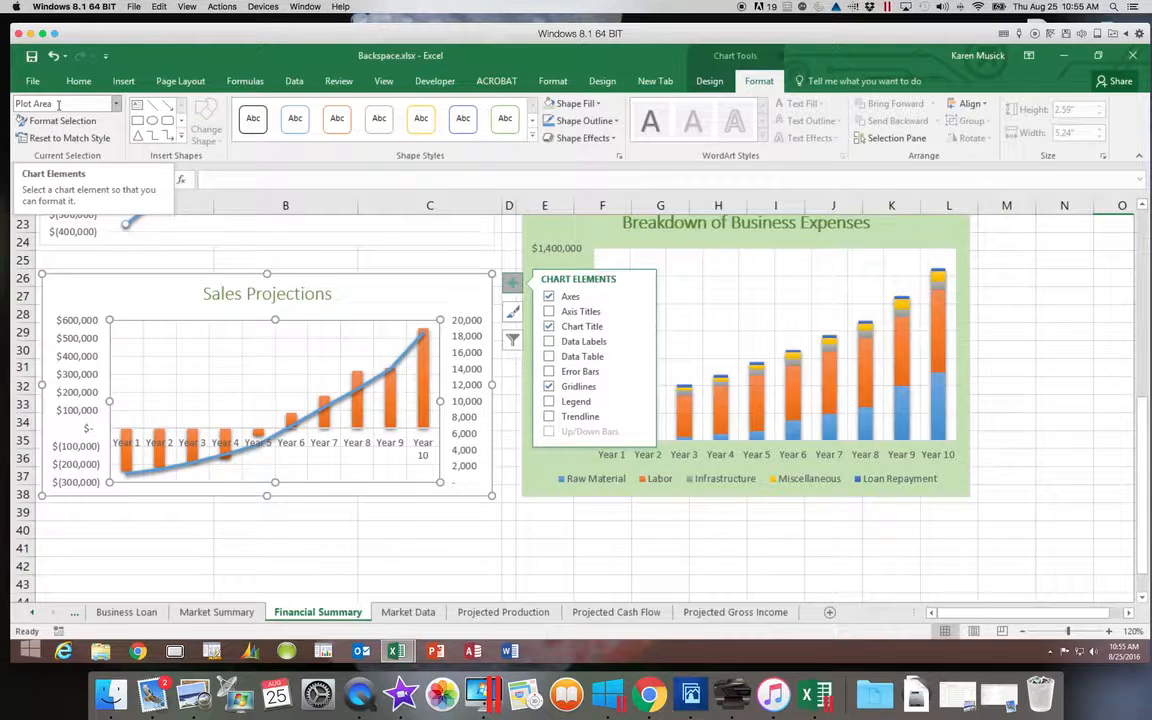
left_click(597, 104)
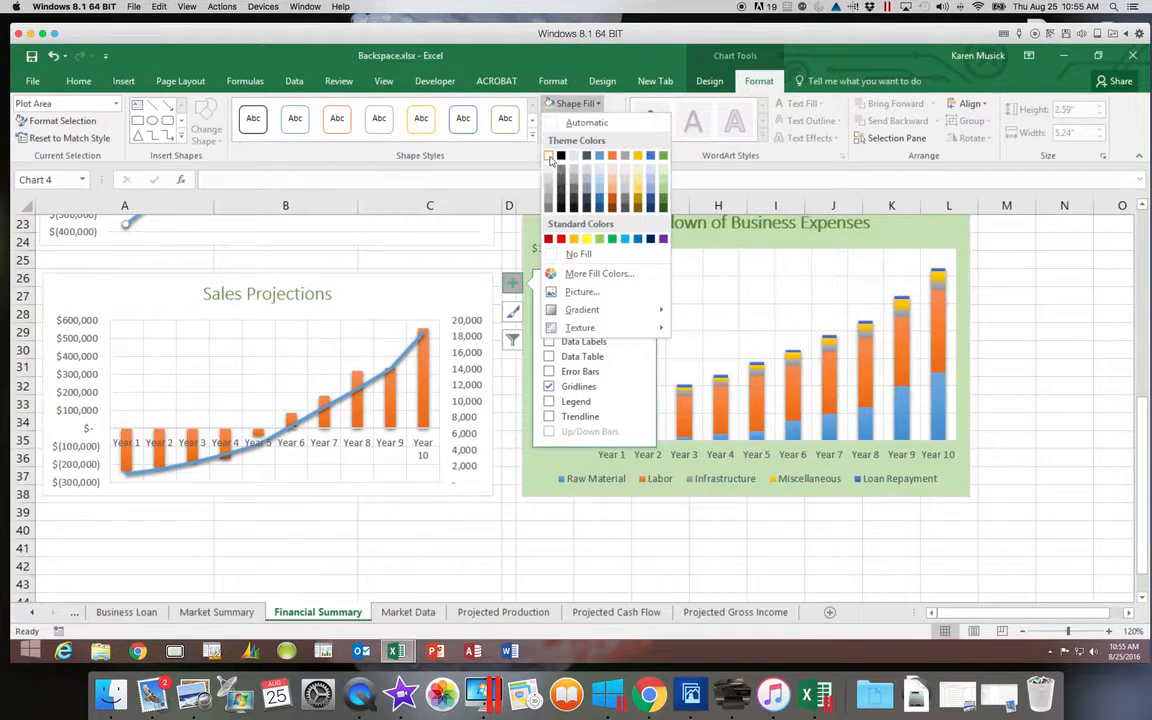
left_click(549, 157)
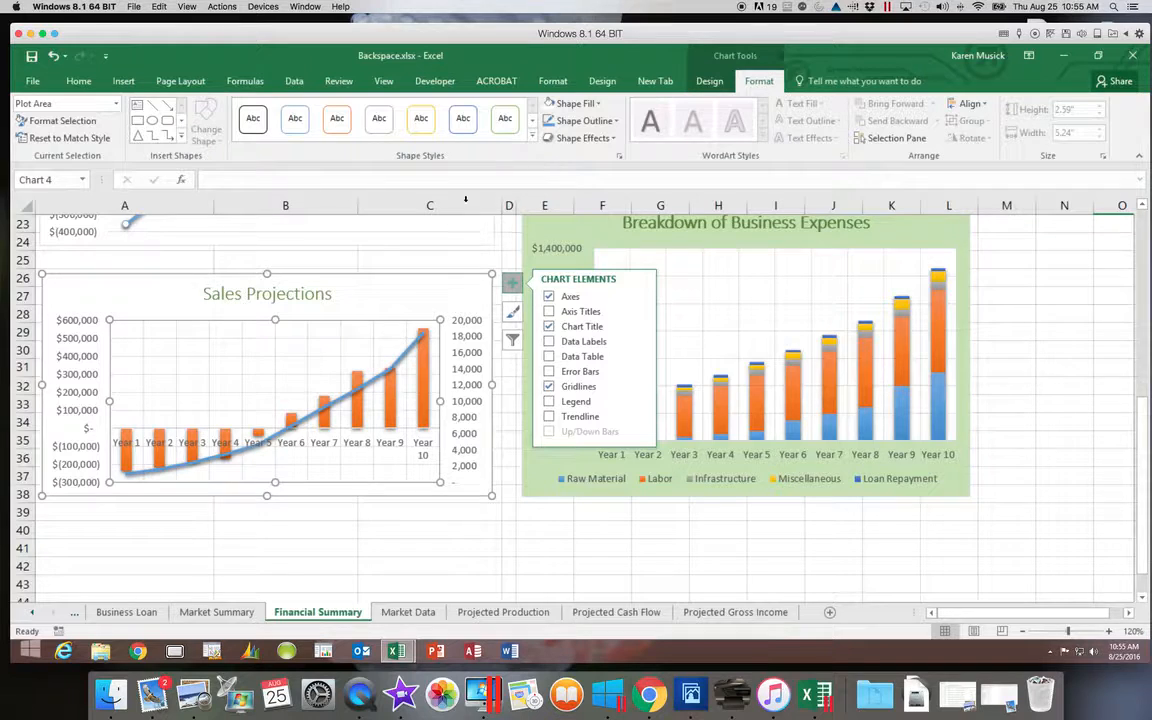
Fill the chart area of the Sales Projections chart with the light green theme colour used behind the Breakdown of Business Expenses chart
left_click(393, 295)
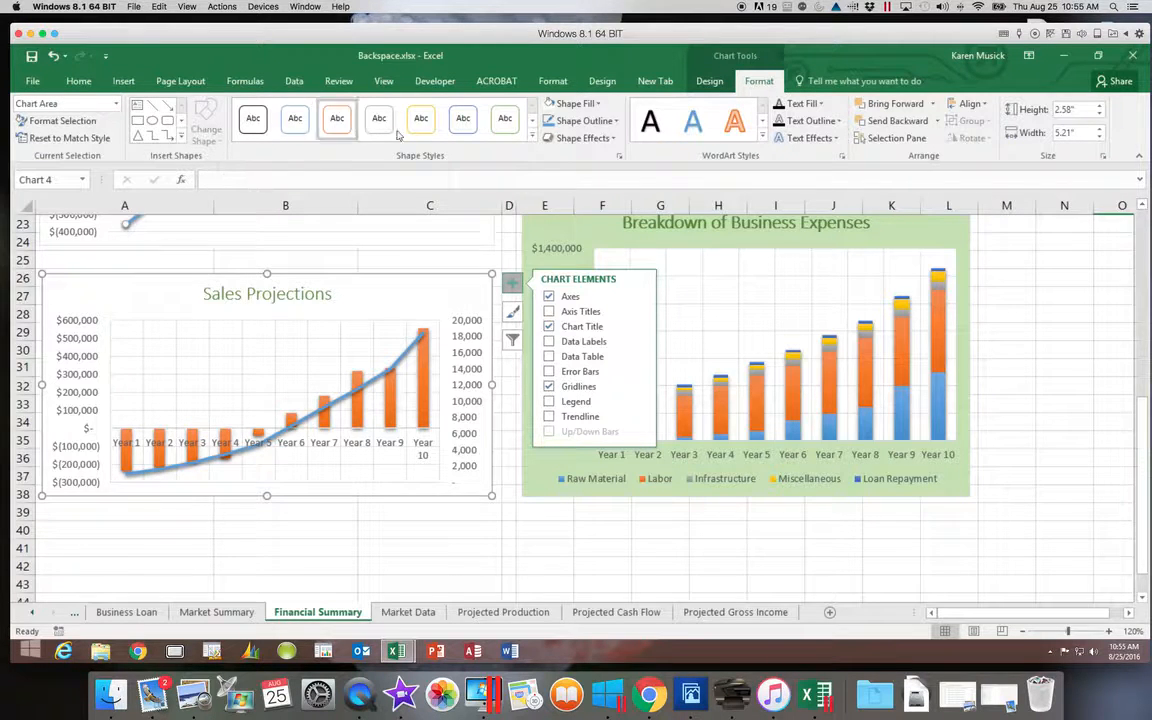
left_click(599, 105)
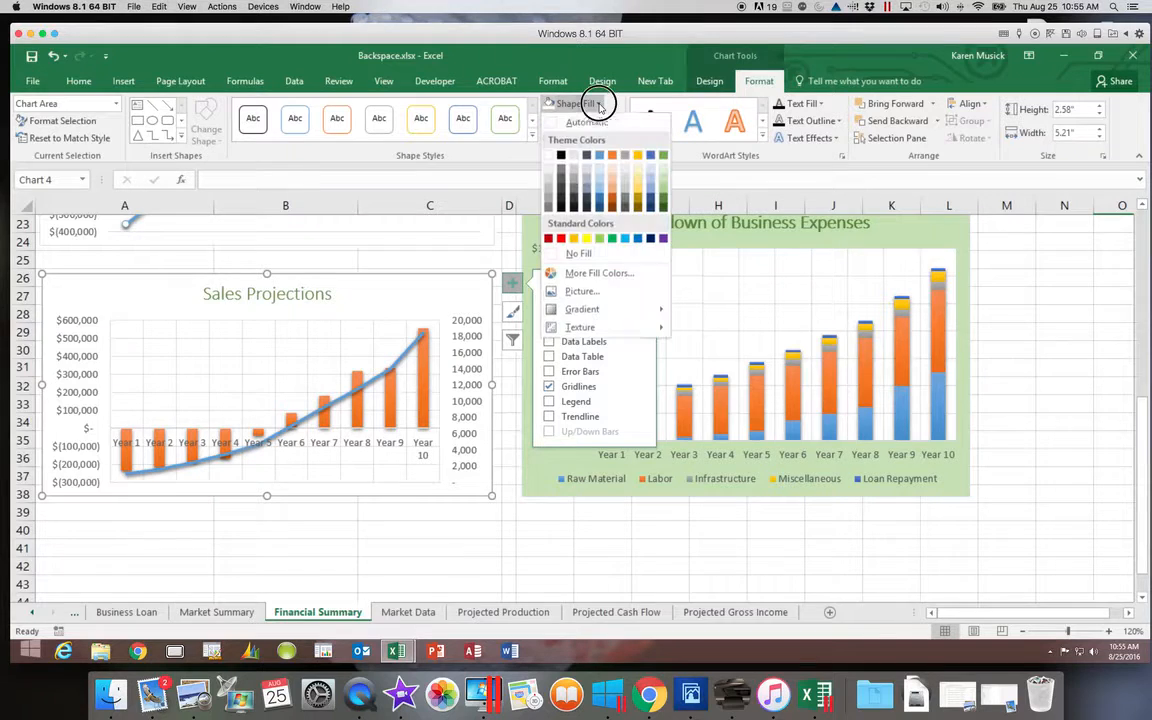
left_click(663, 182)
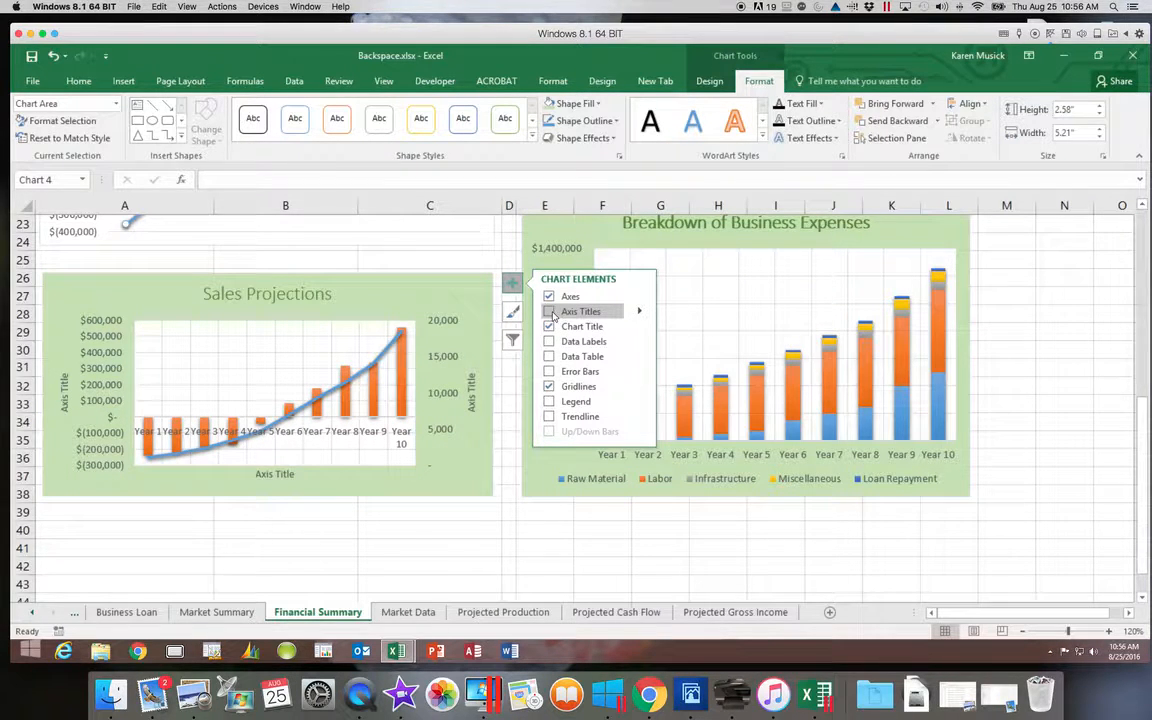
Add axis titles to the Sales Projections chart and name the primary vertical axis "Net Income"
left_click(550, 314)
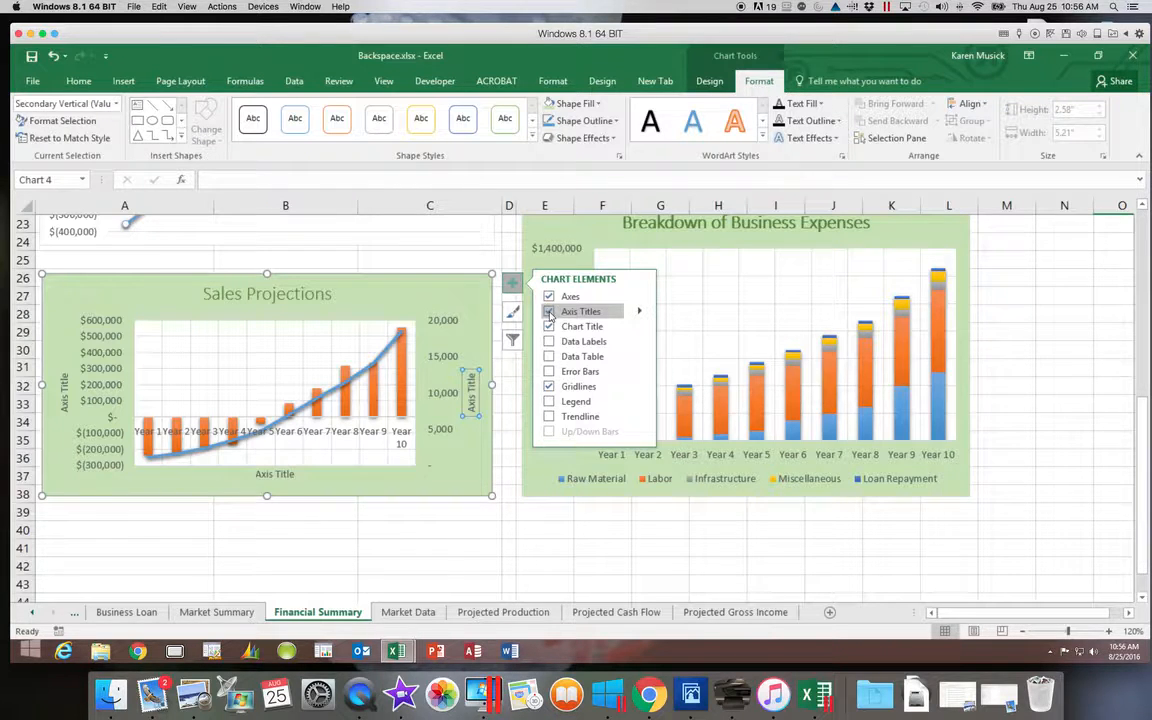
left_click(63, 388)
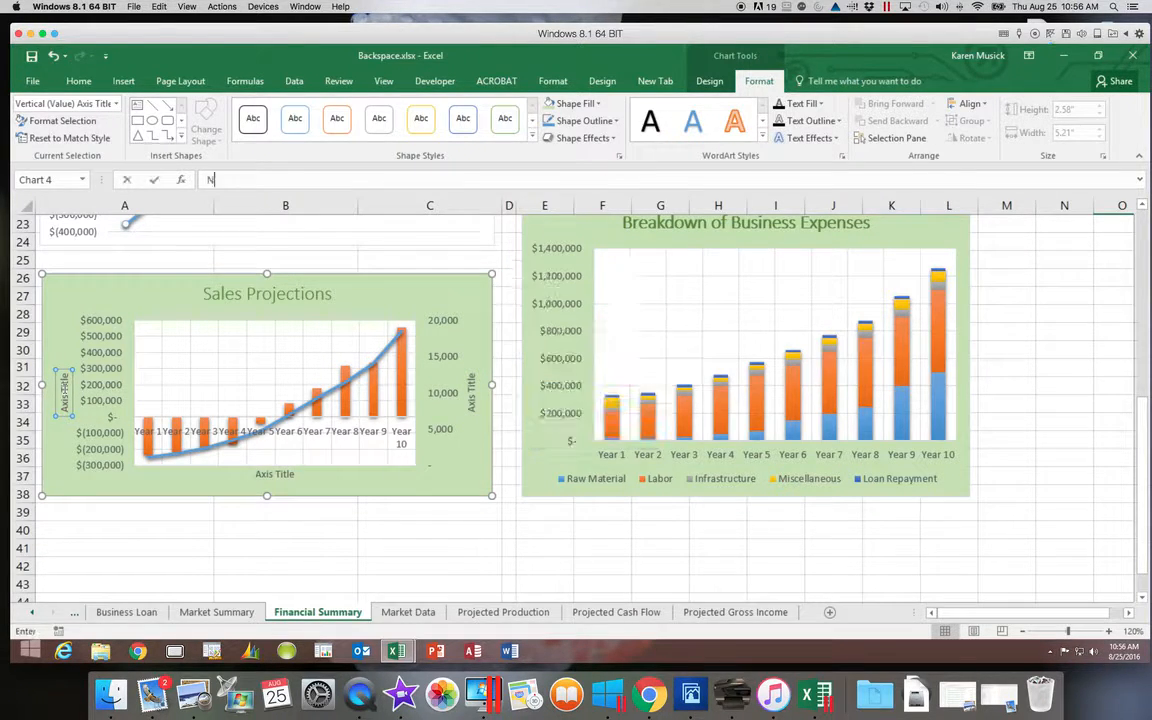
type("Net Income")
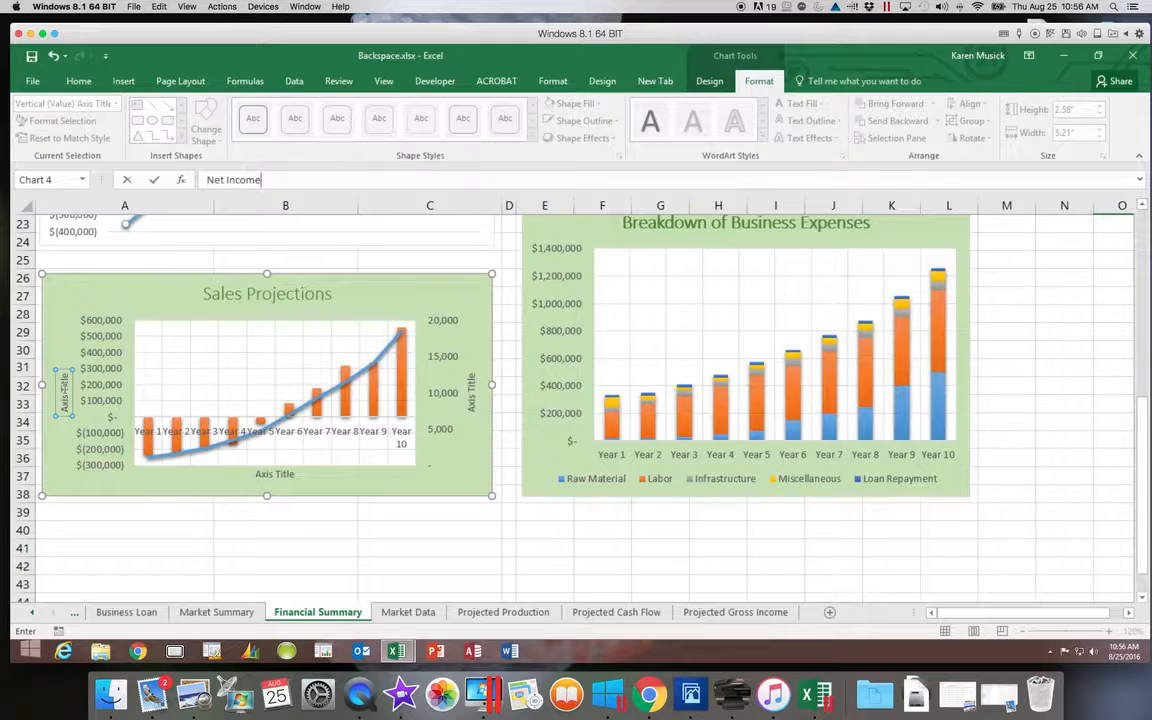
key("Return")
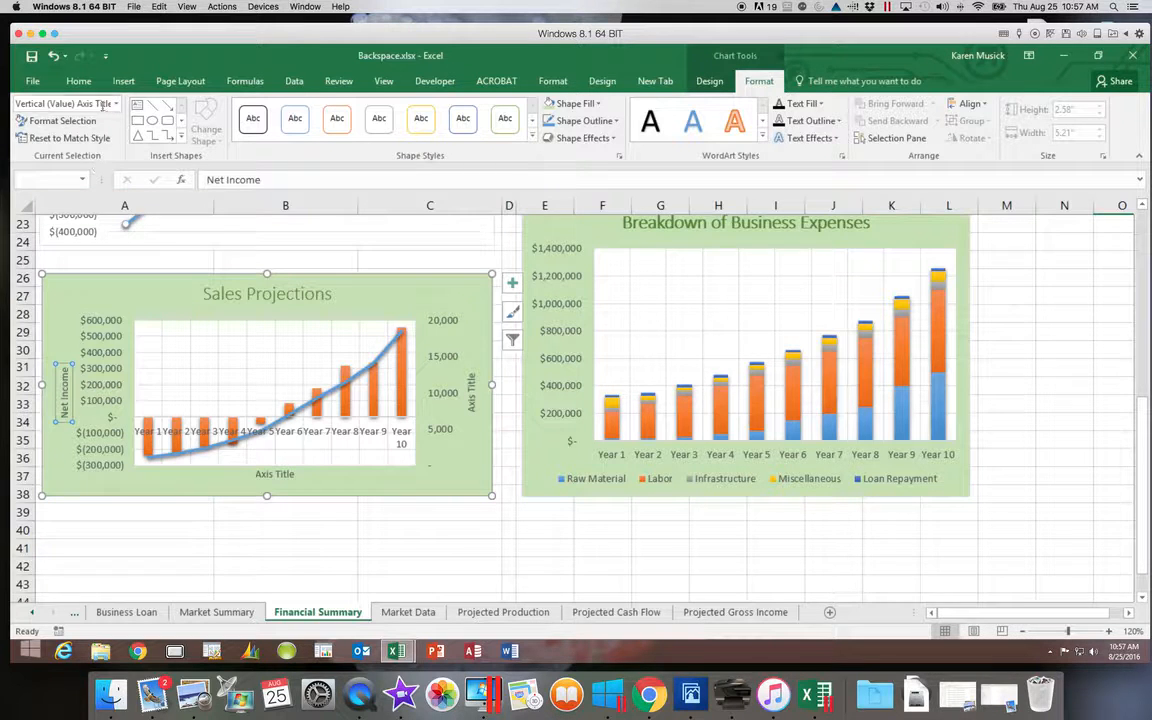
Colour the Net Income axis title and the primary vertical axis values in a dark orange theme colour
left_click(82, 81)
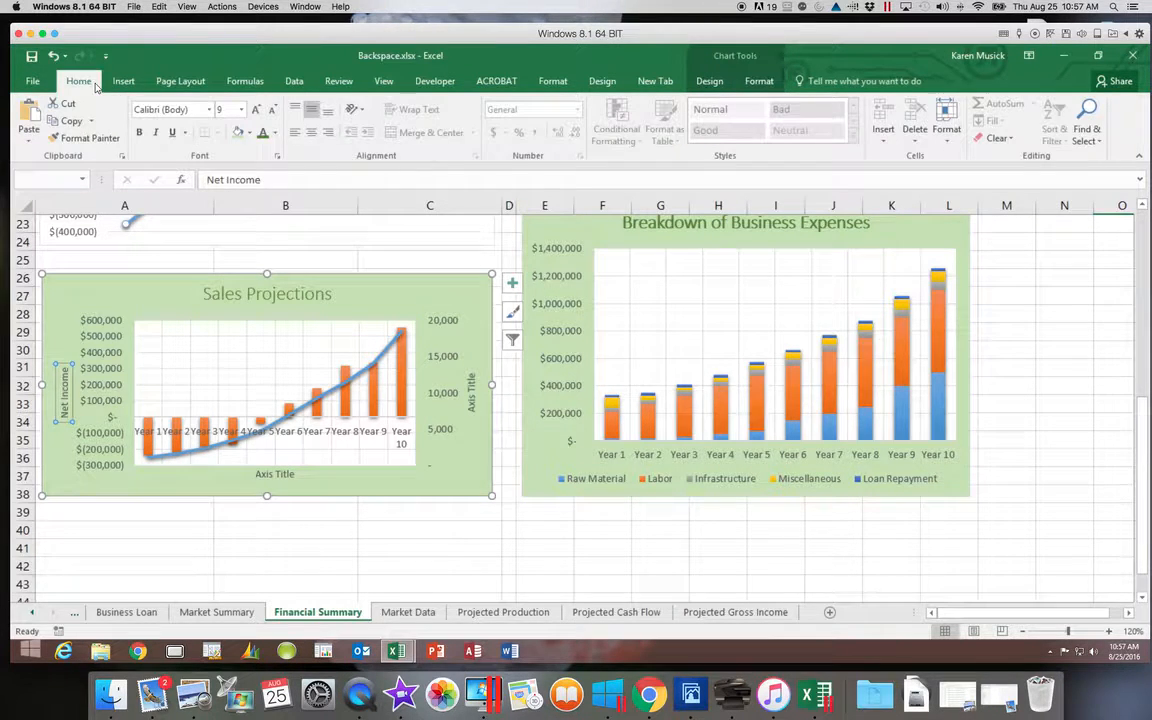
left_click(277, 136)
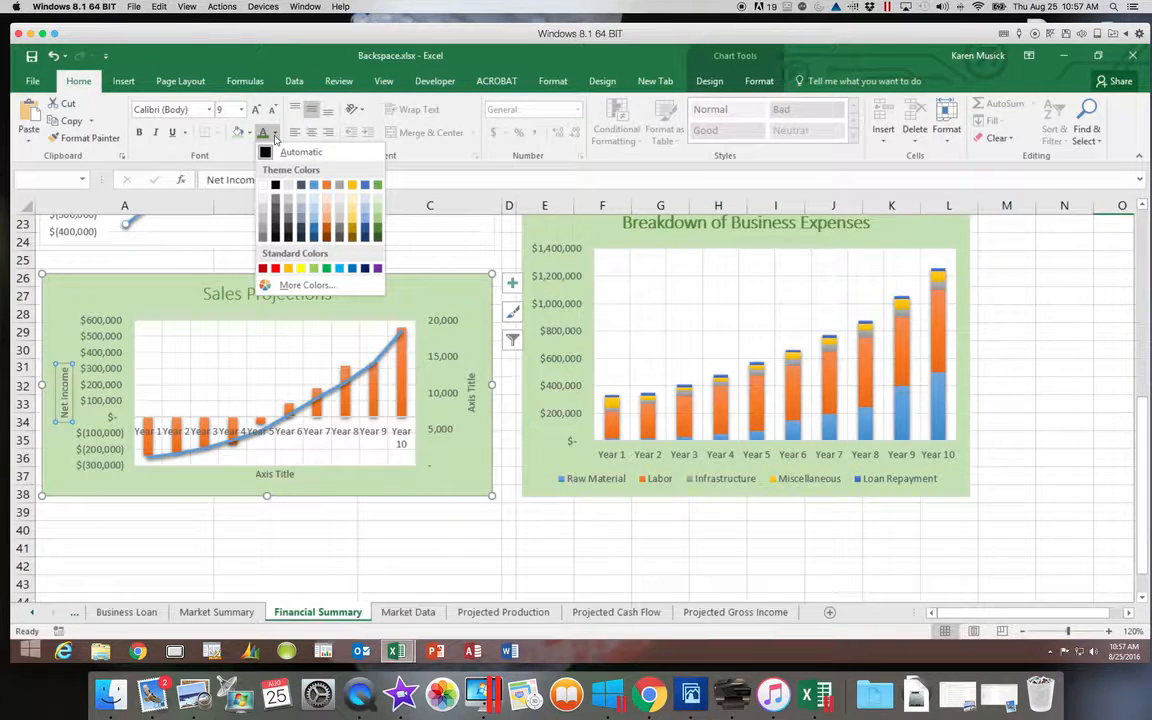
left_click(326, 234)
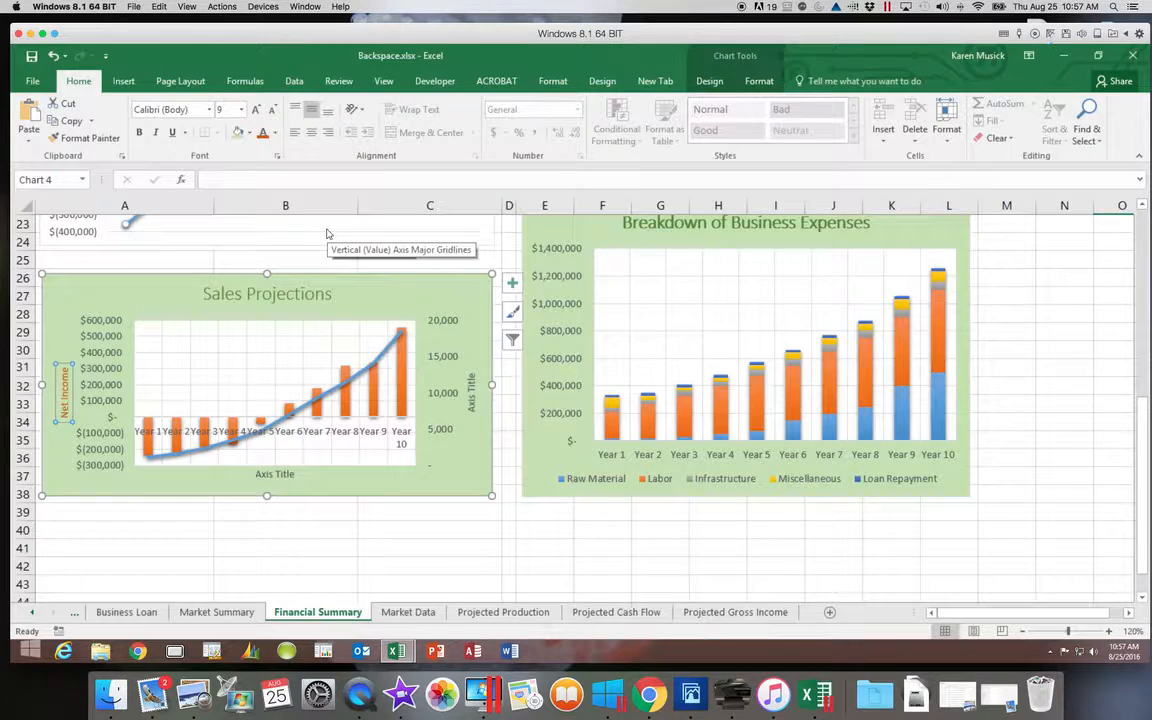
left_click(104, 370)
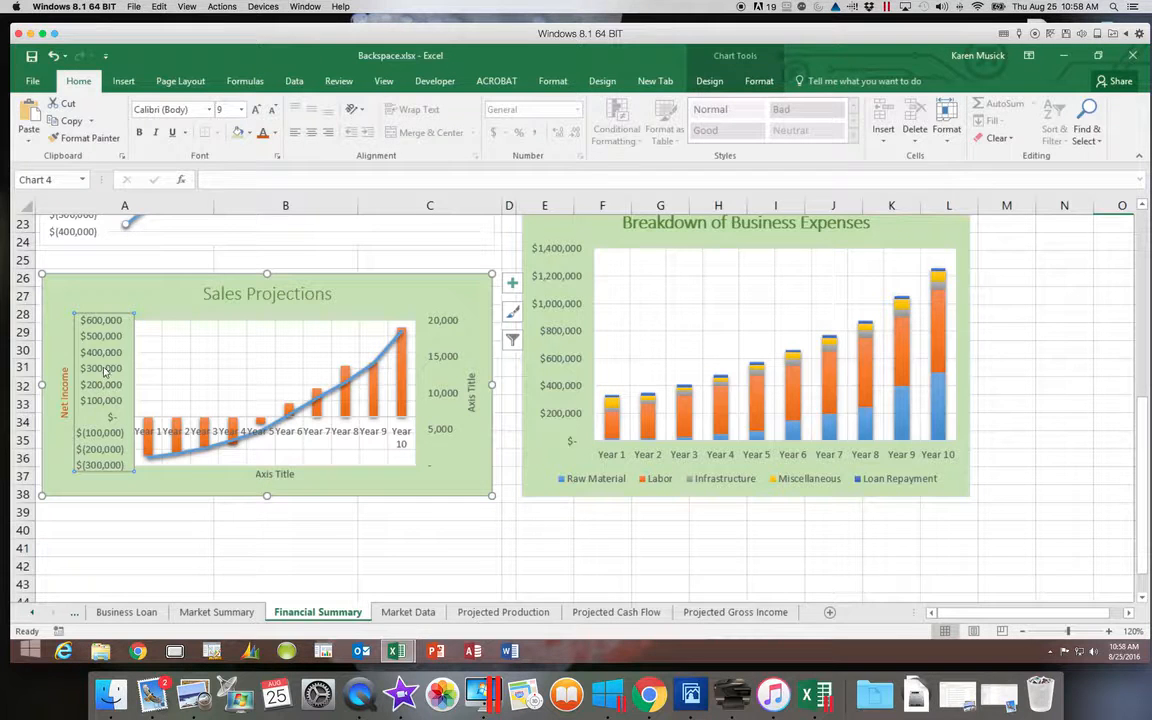
left_click(263, 133)
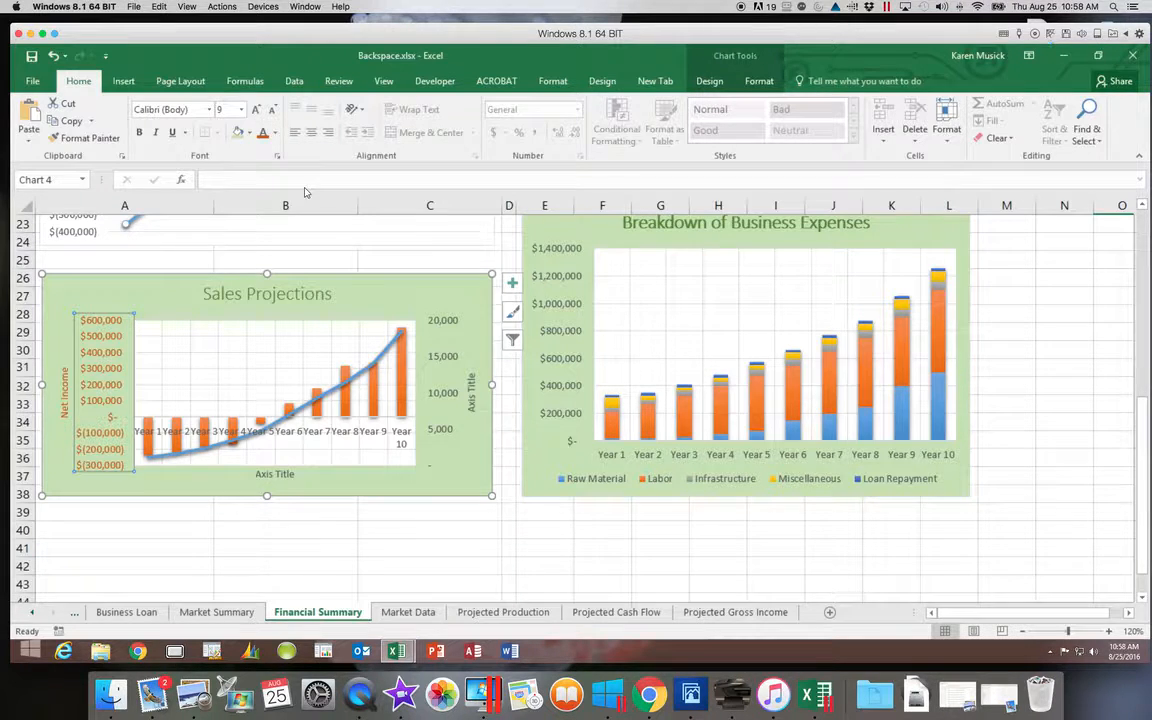
Change the secondary vertical axis title to "Packs Sold"
left_click(470, 386)
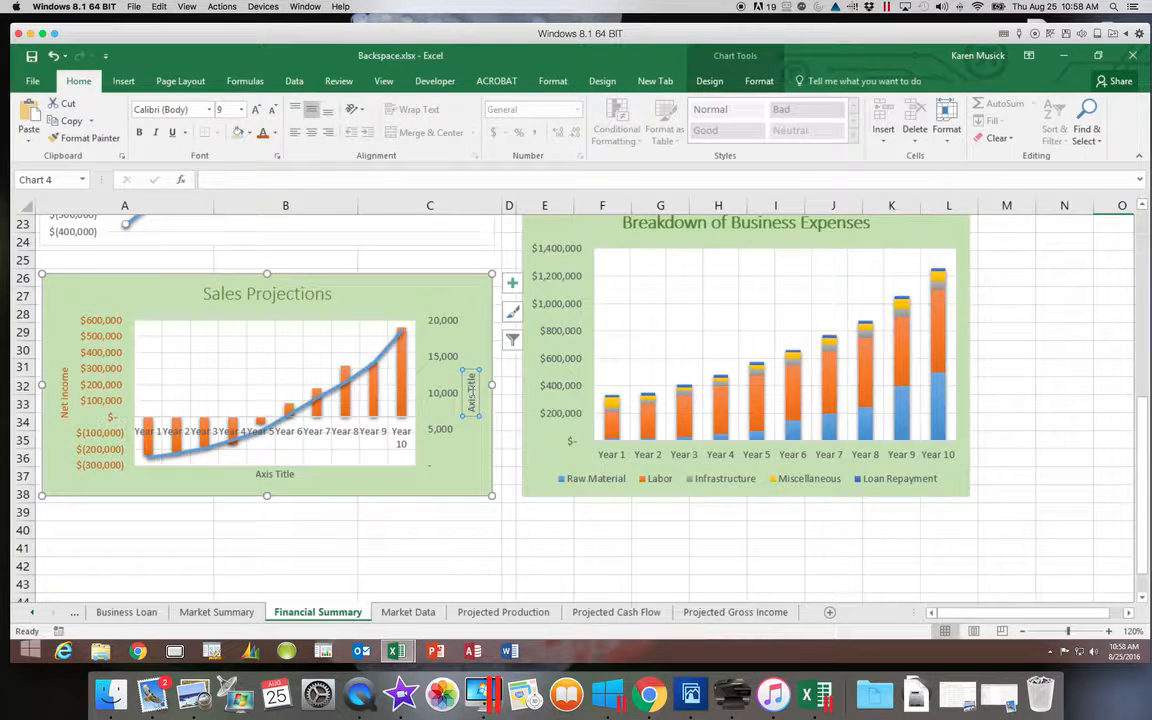
type("Packs ")
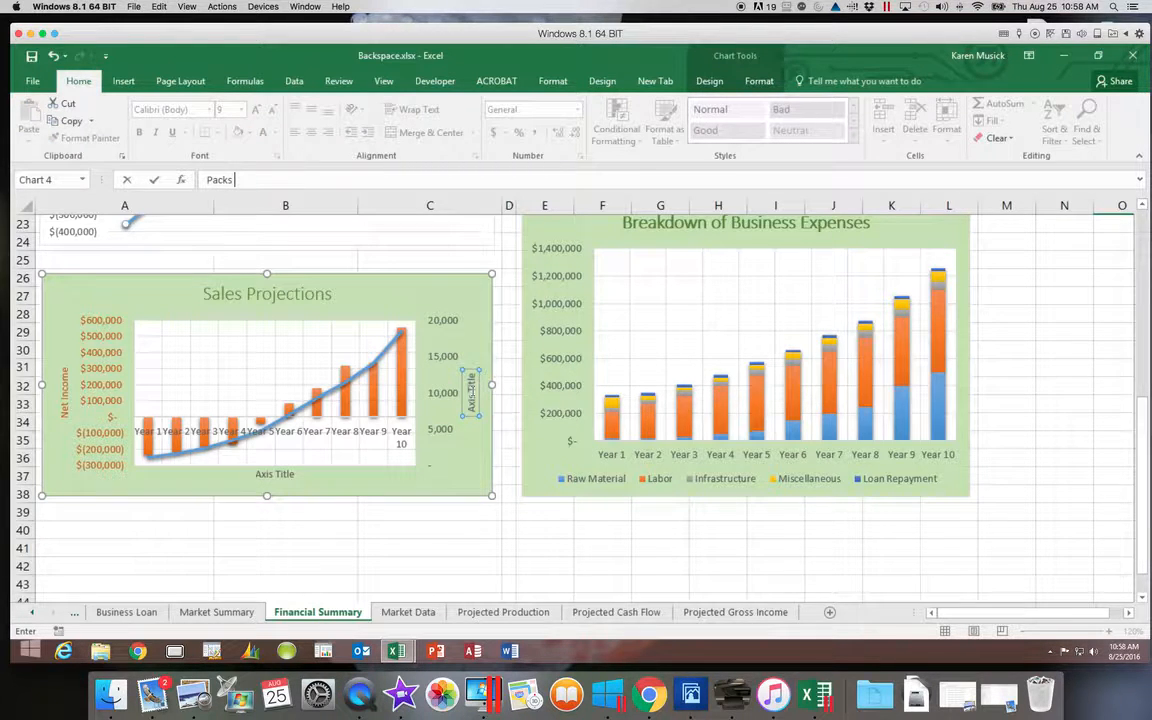
type("Sold")
key("Return")
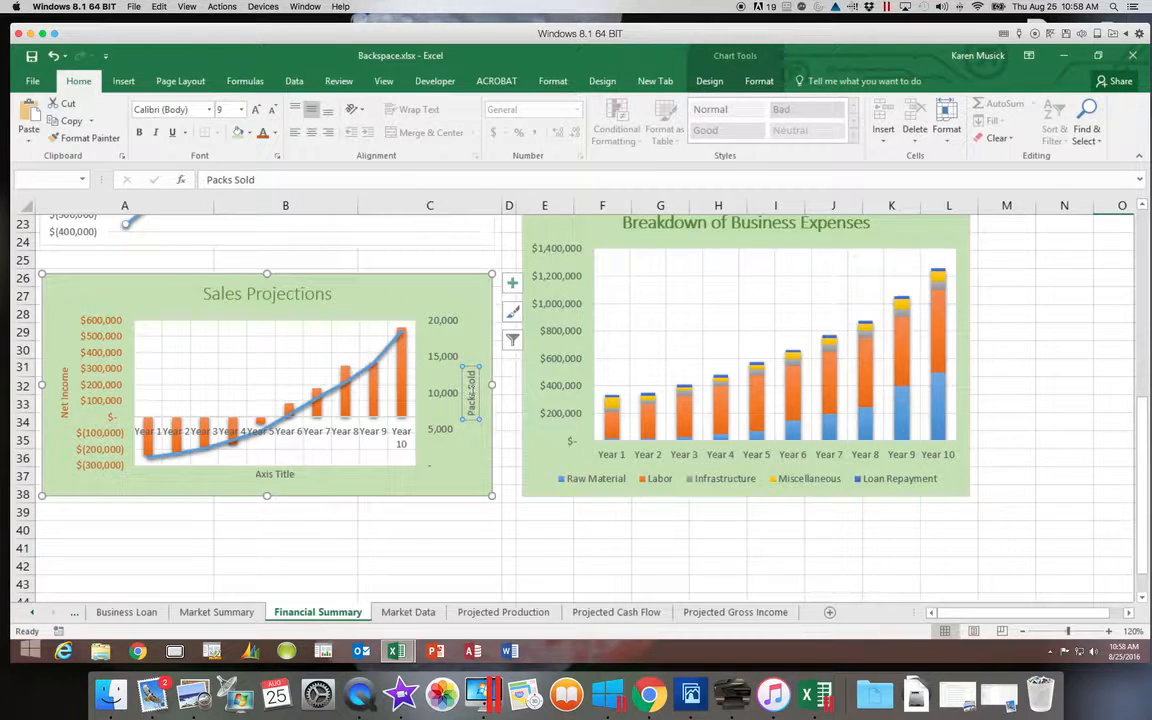
Colour the Packs Sold title and secondary axis values in a darker blue theme colour, and delete the horizontal axis title
left_click(275, 134)
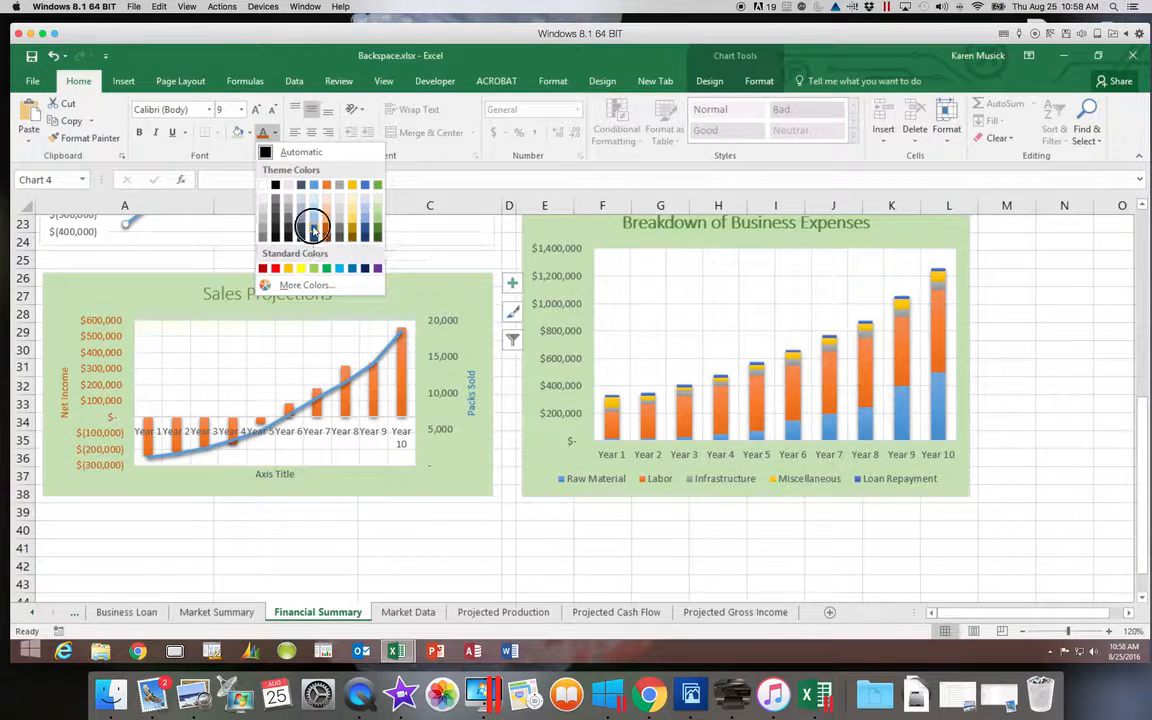
left_click(311, 229)
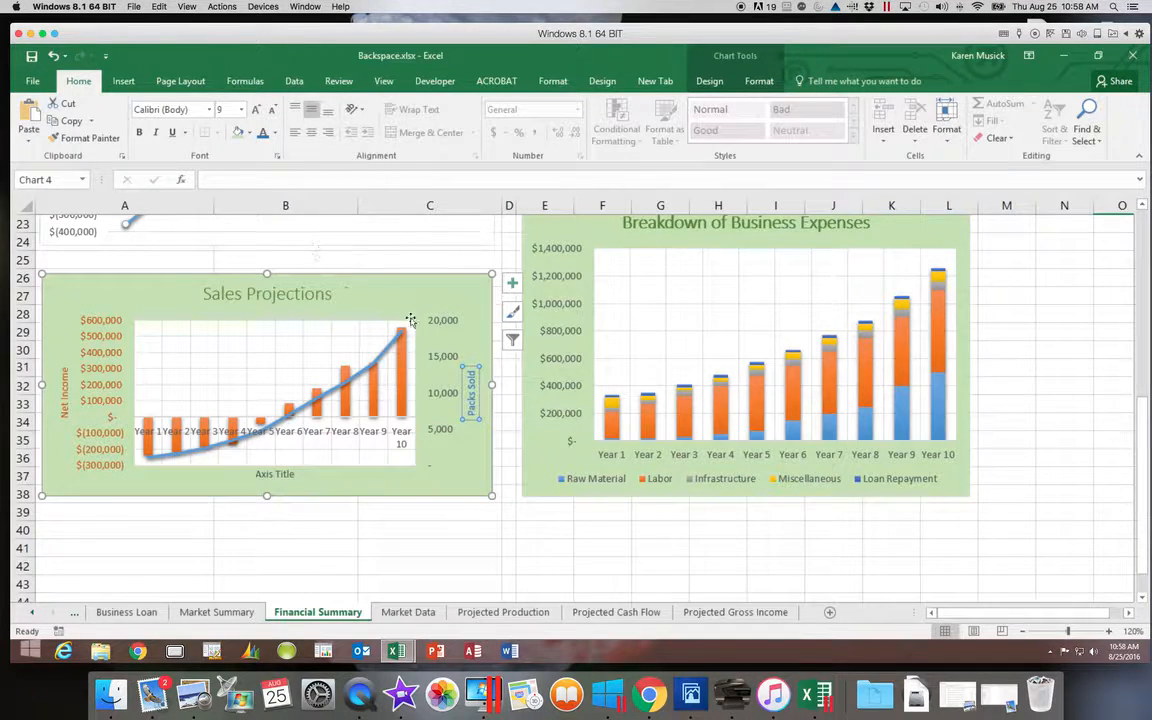
left_click(445, 358)
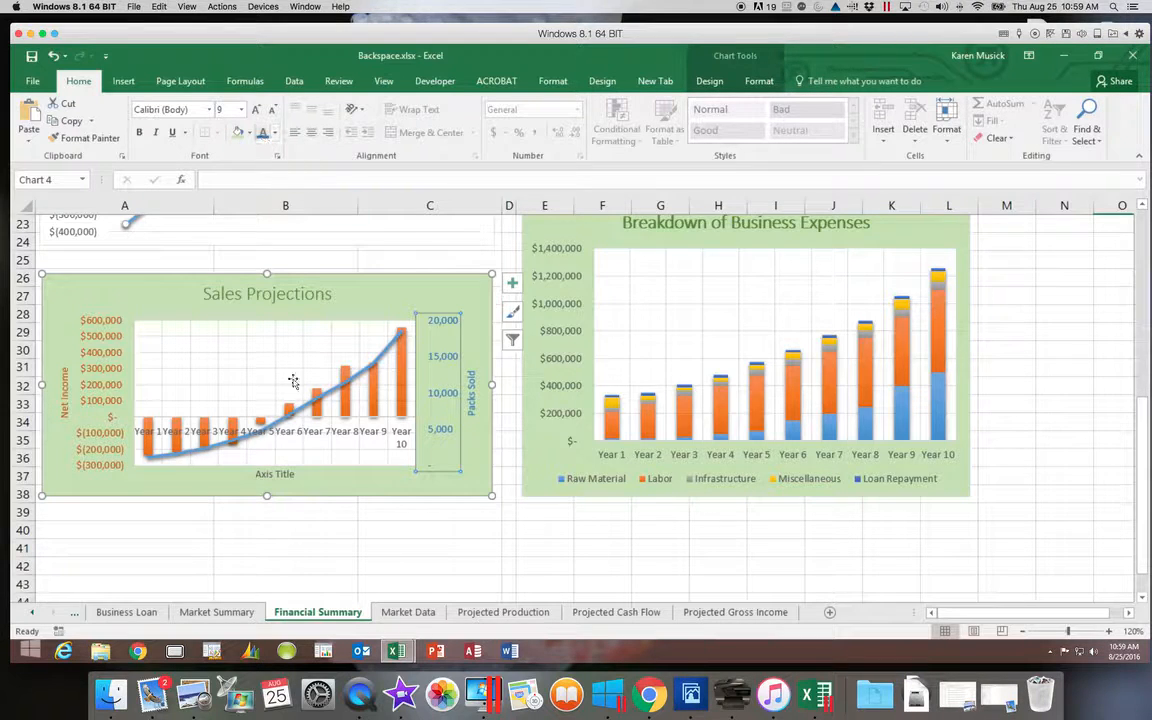
left_click(278, 476)
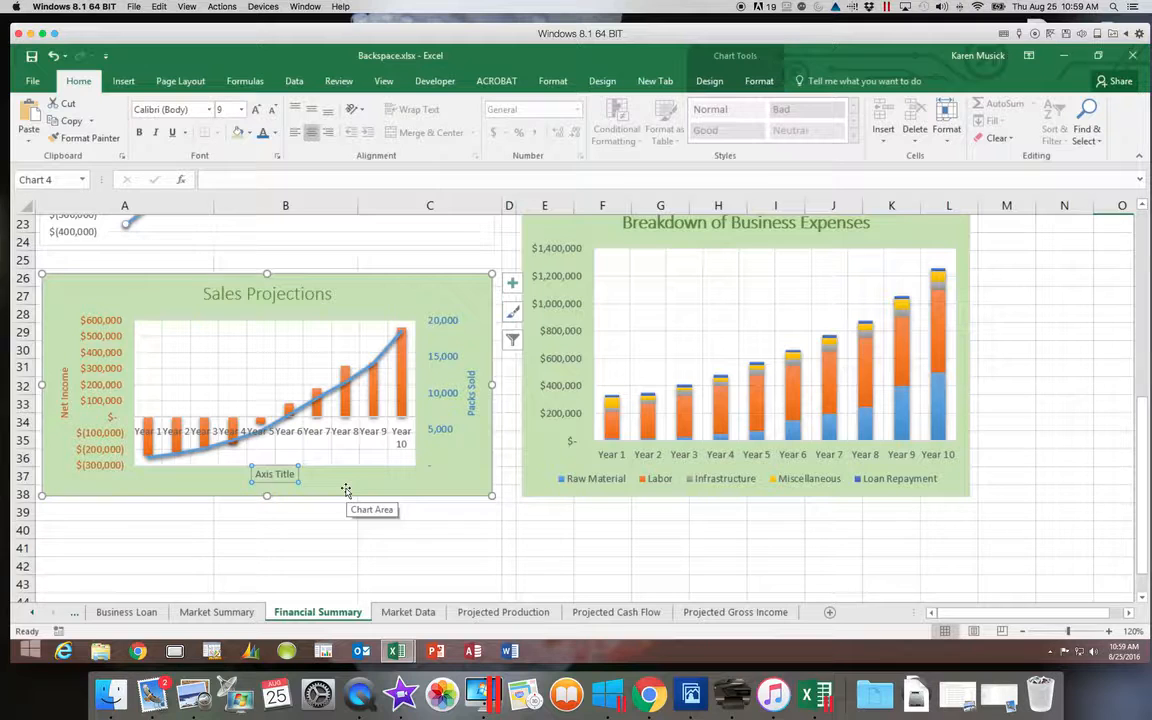
key("Delete")
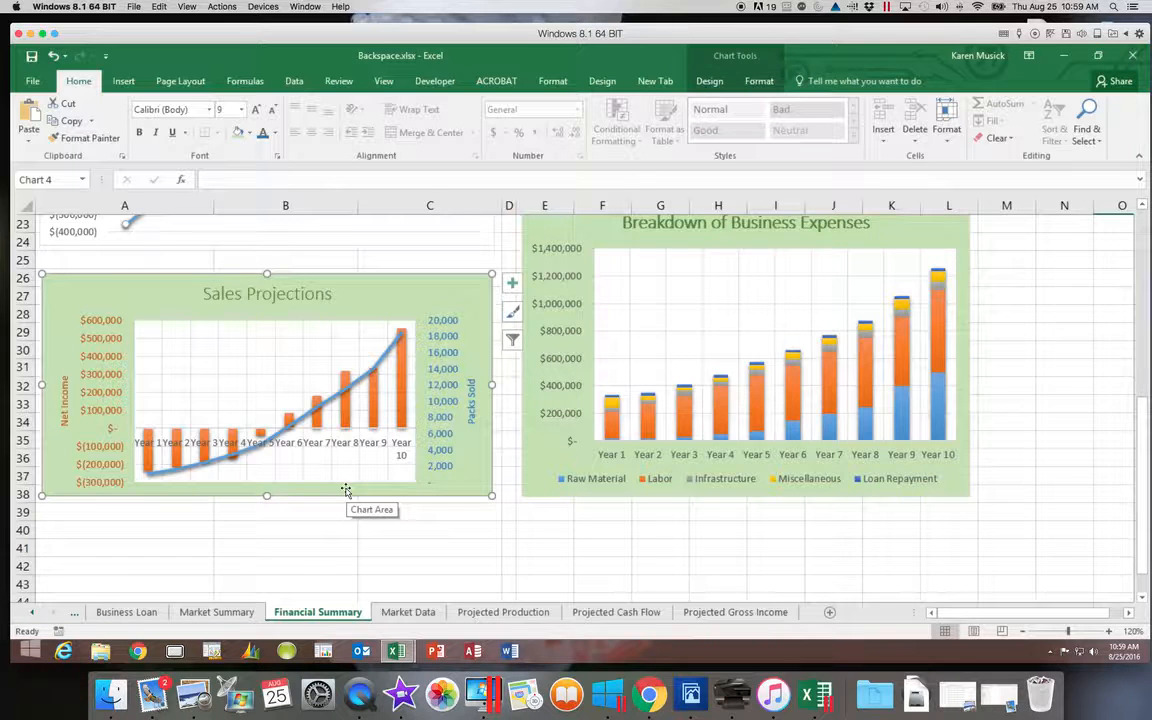
Set the secondary vertical axis minimum bound to -10000, close the axis formatting and deselect the chart
double_click(445, 409)
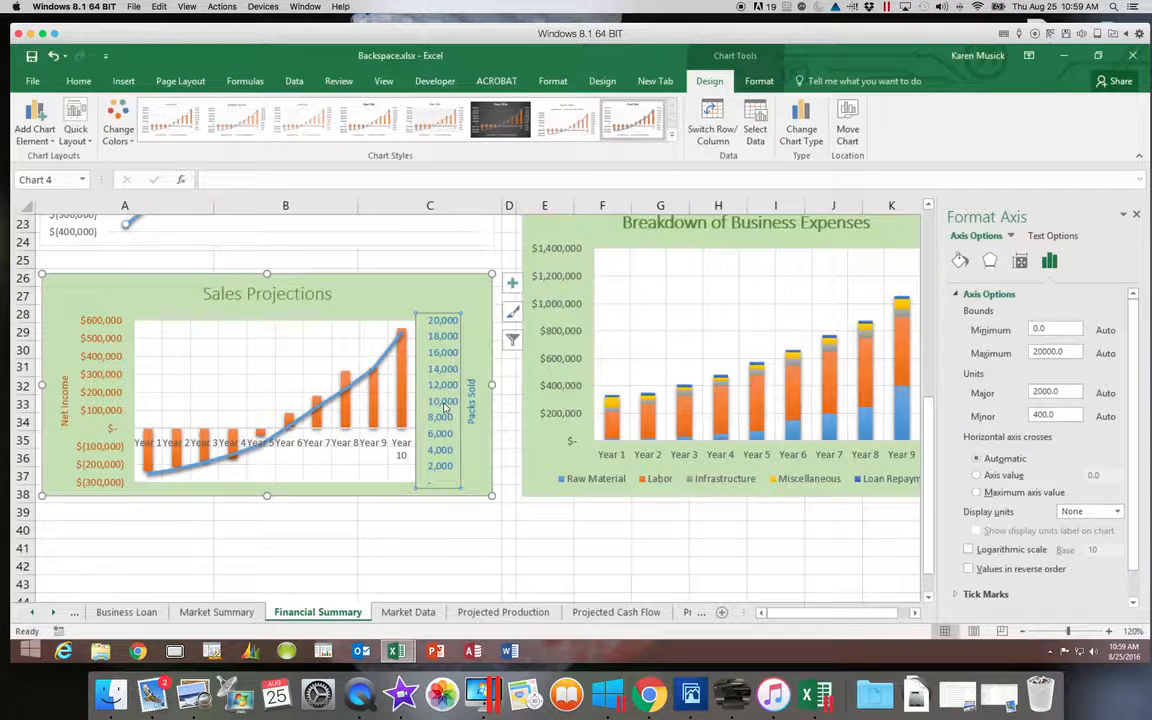
double_click(1047, 328)
type("-")
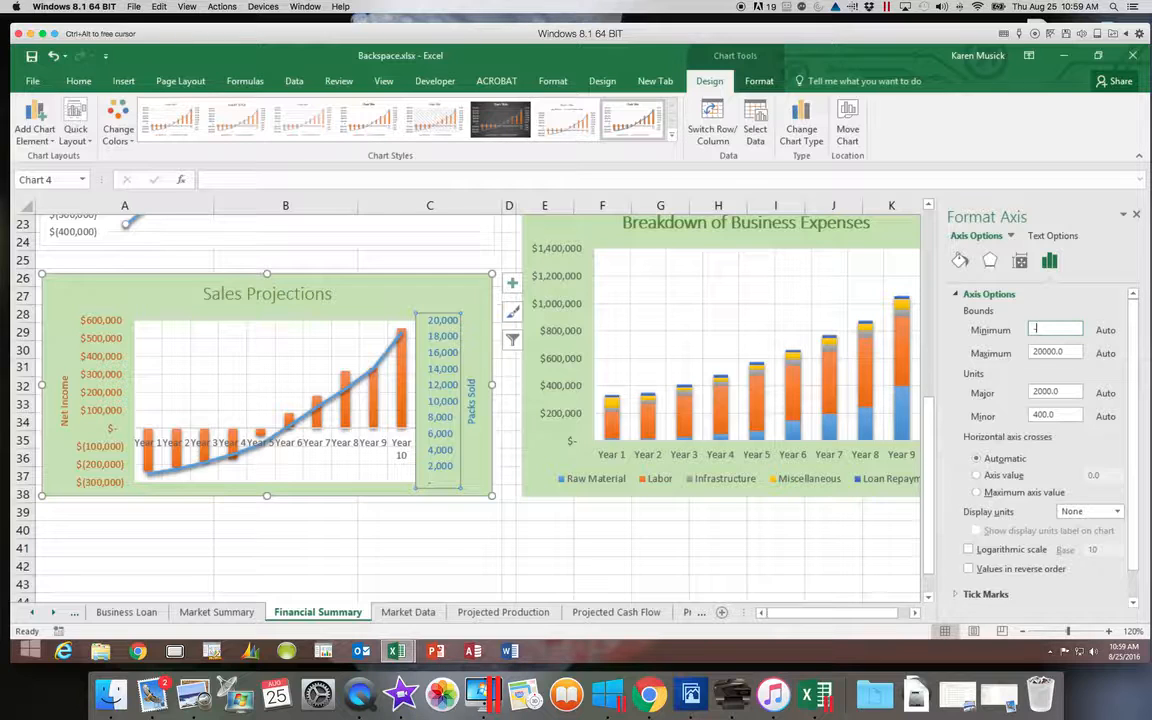
type("1000")
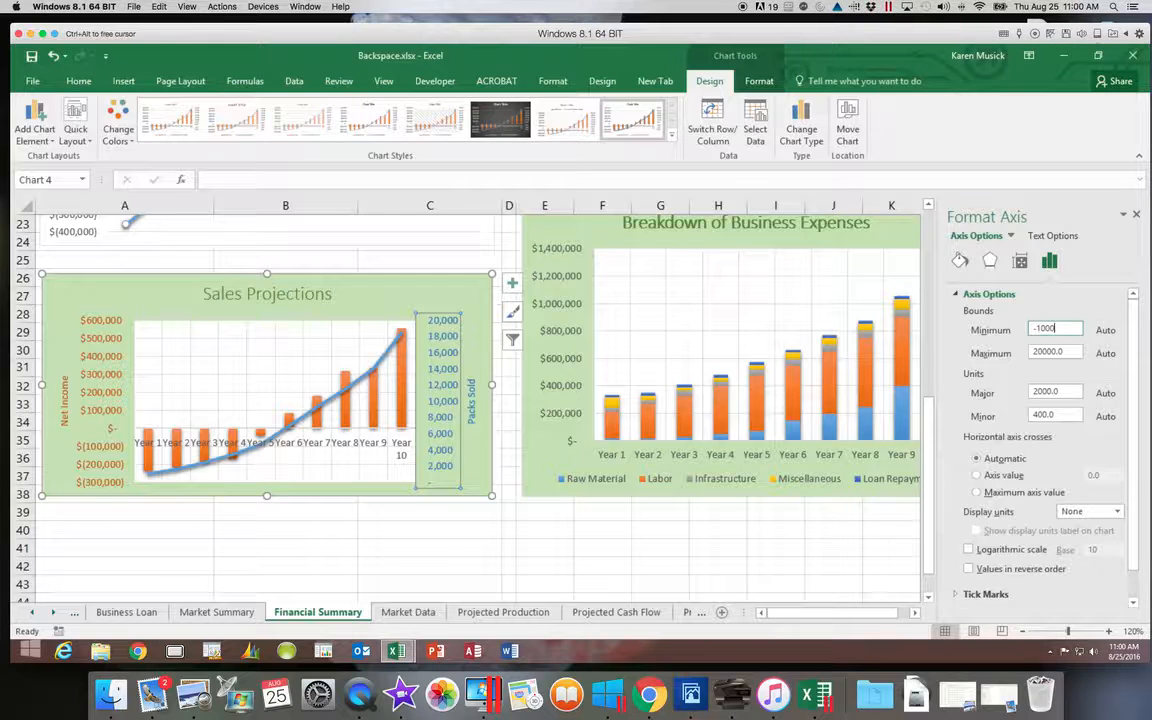
type("0")
key("Return")
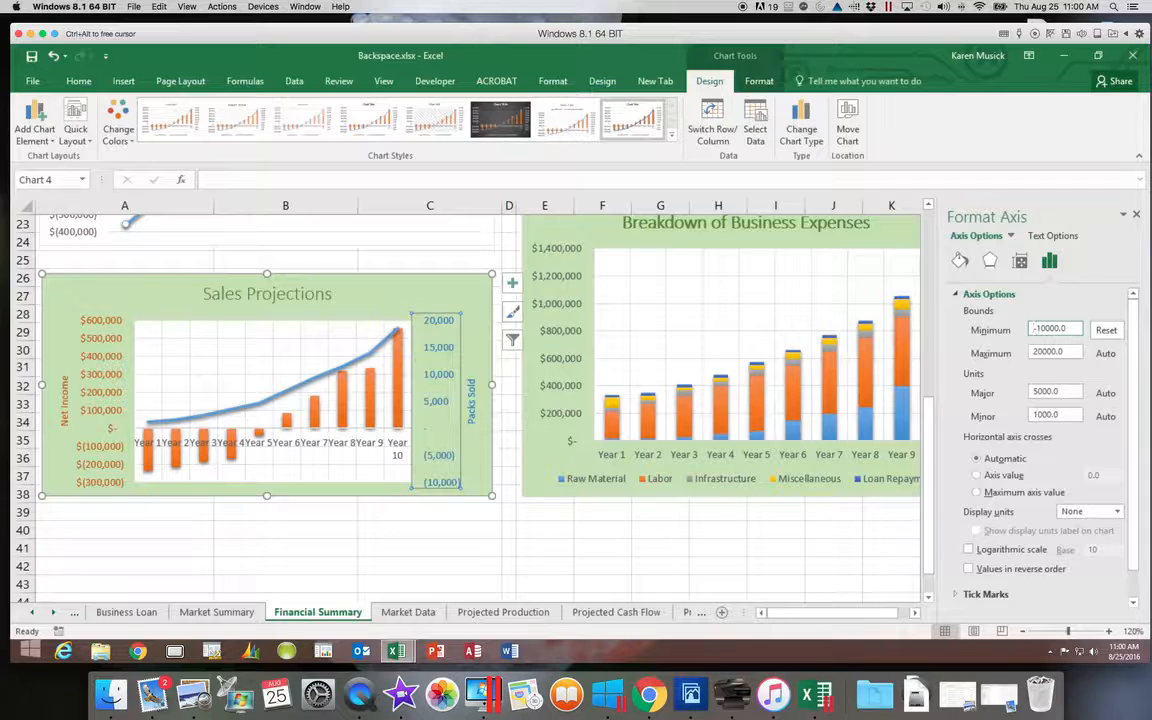
left_click(1136, 217)
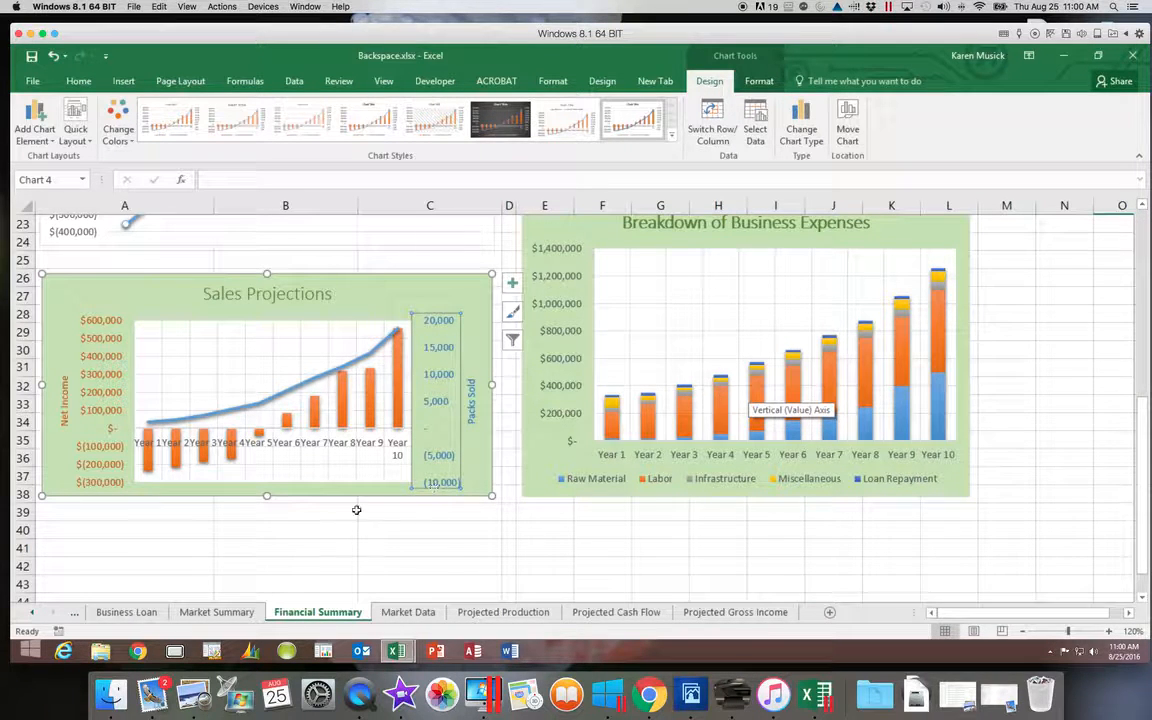
left_click(312, 532)
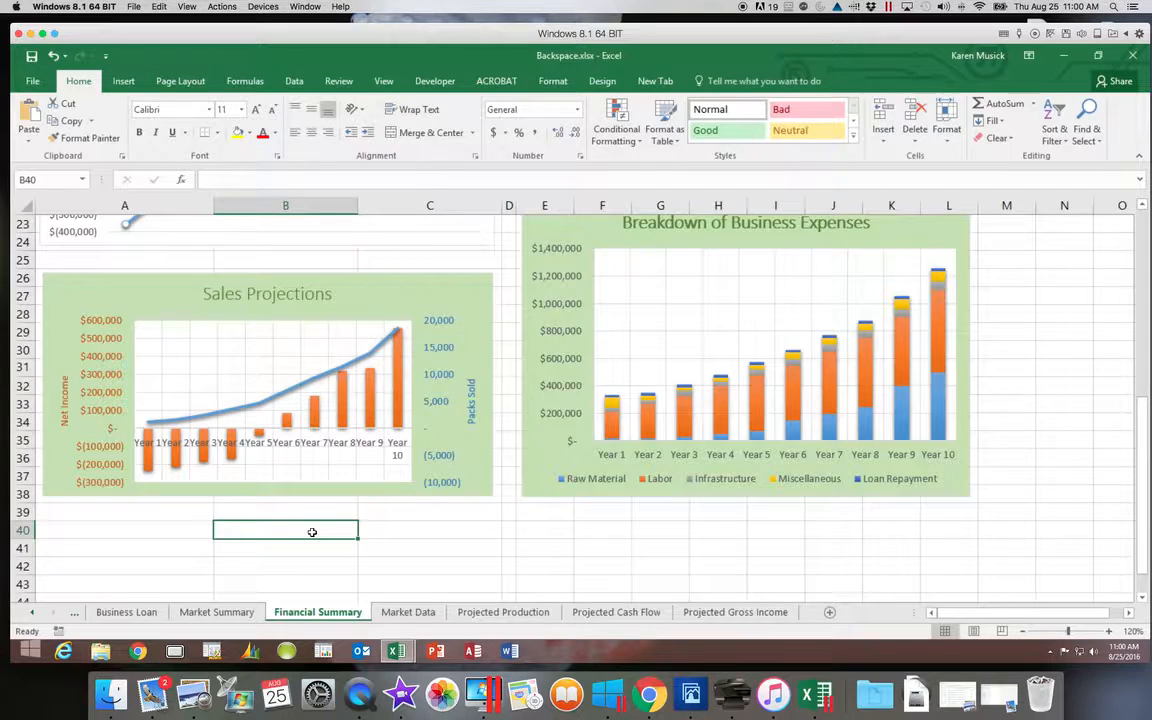